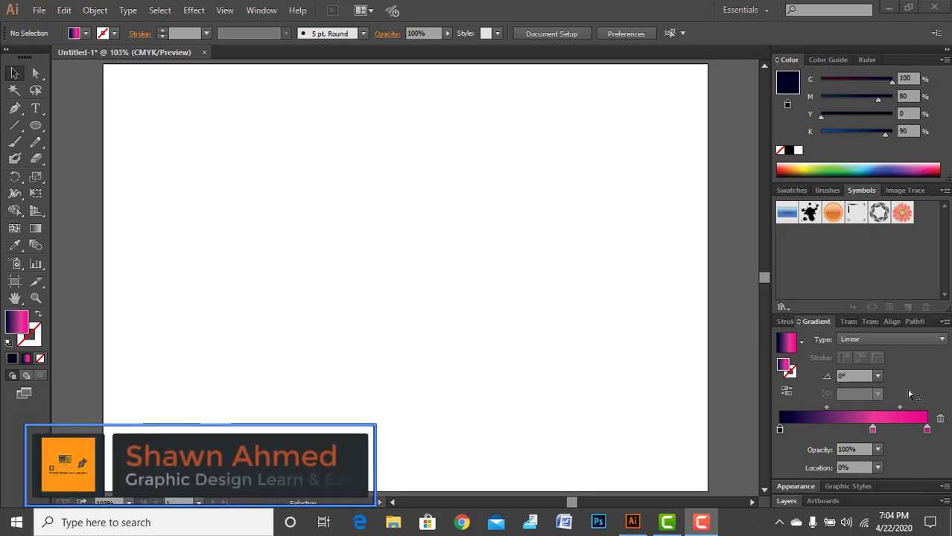
Draw a rectangle about 2.21 by 1.21 in on the pasteboard beside the artboard, filled with the navy-to-pink linear gradient.
{"action": "key", "text": "ctrl+1"}
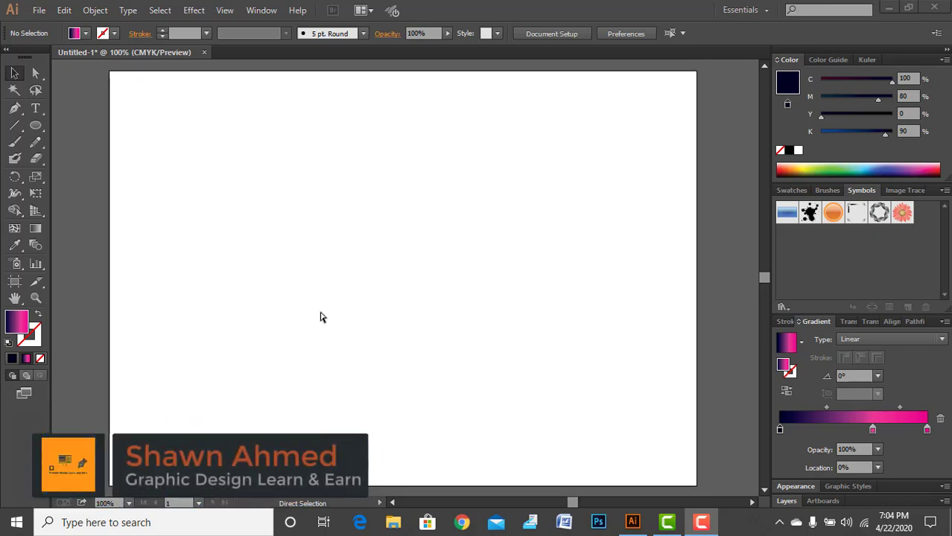
{"action": "left_click_drag", "start_coordinate": [40, 134], "coordinate": [223, 189]}
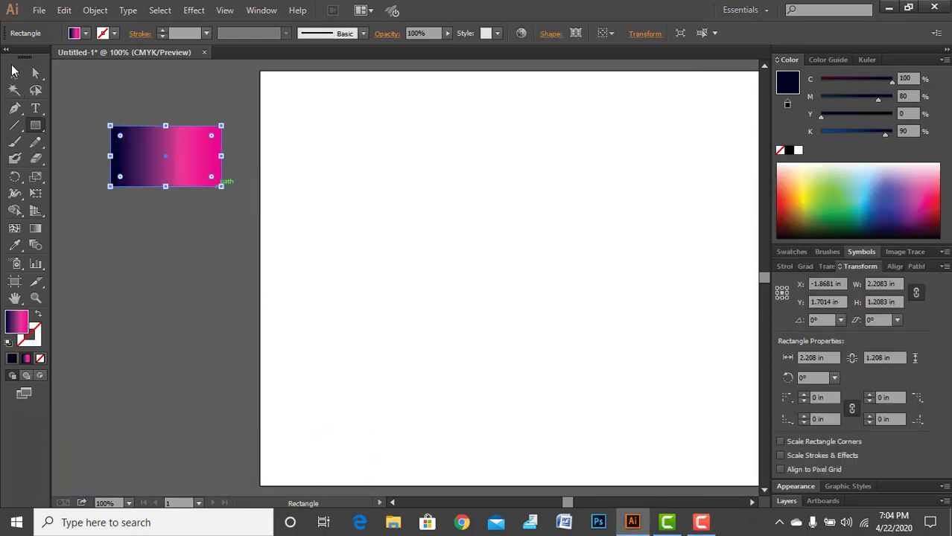
{"action": "left_click", "coordinate": [14, 72]}
{"action": "key", "text": "ctrl+shift+a"}
{"action": "left_click", "coordinate": [158, 160]}
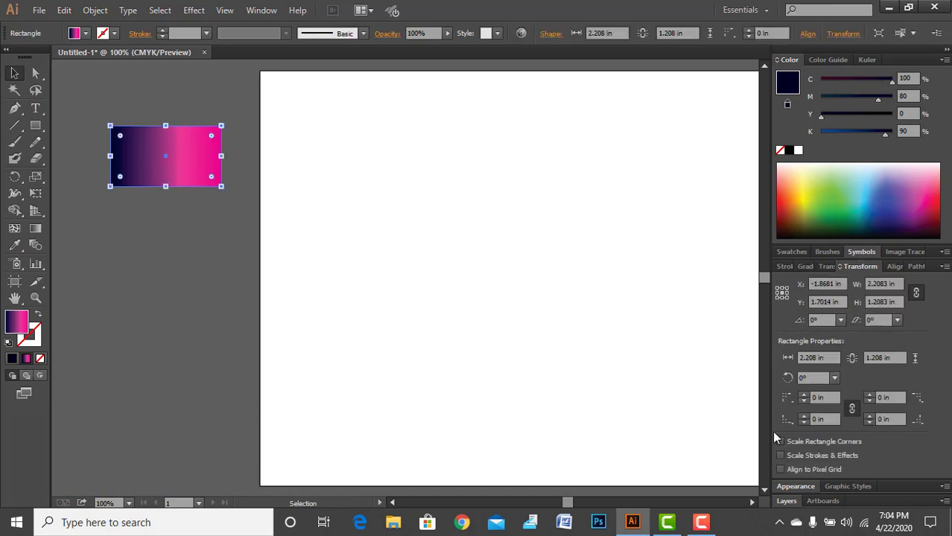
Examine the colour values of the middle and end stops in the rectangle's gradient.
{"action": "left_click", "coordinate": [799, 266]}
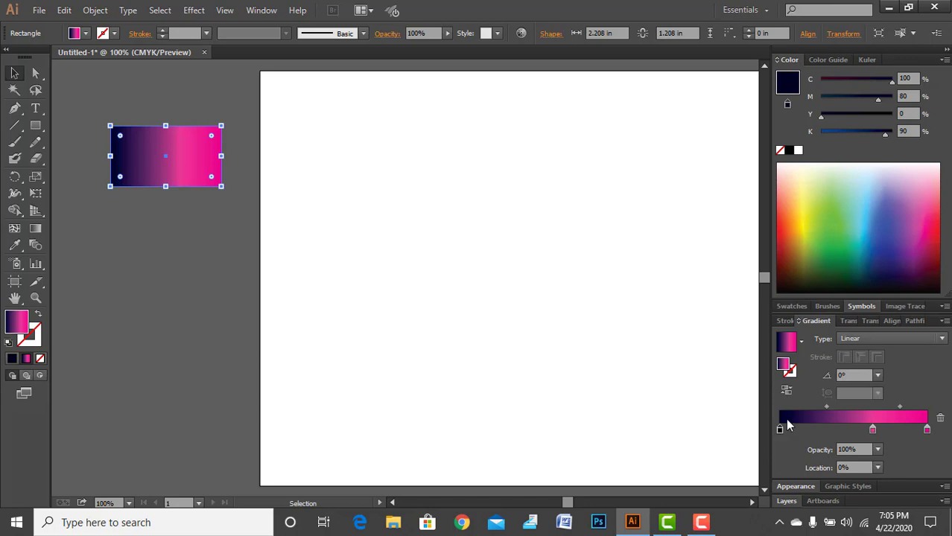
{"action": "left_click", "coordinate": [873, 432]}
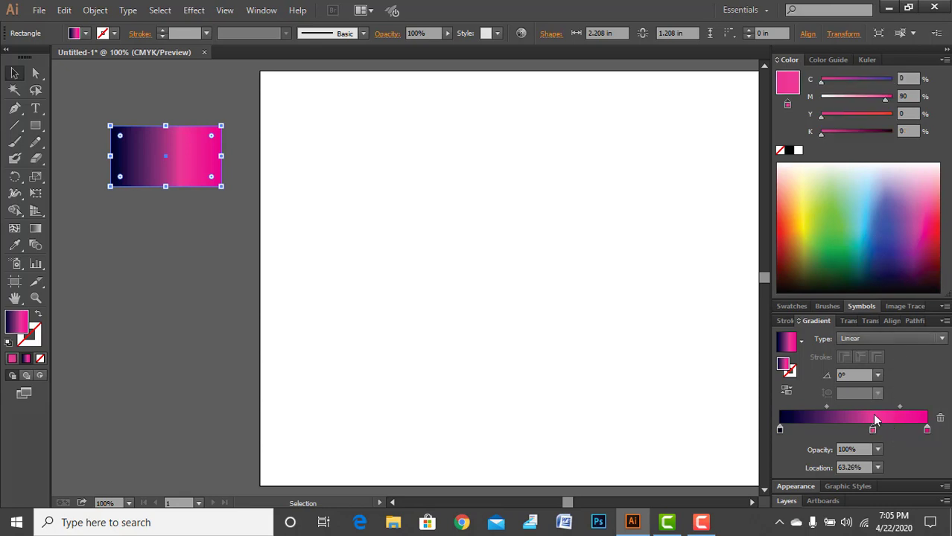
{"action": "left_click", "coordinate": [927, 431]}
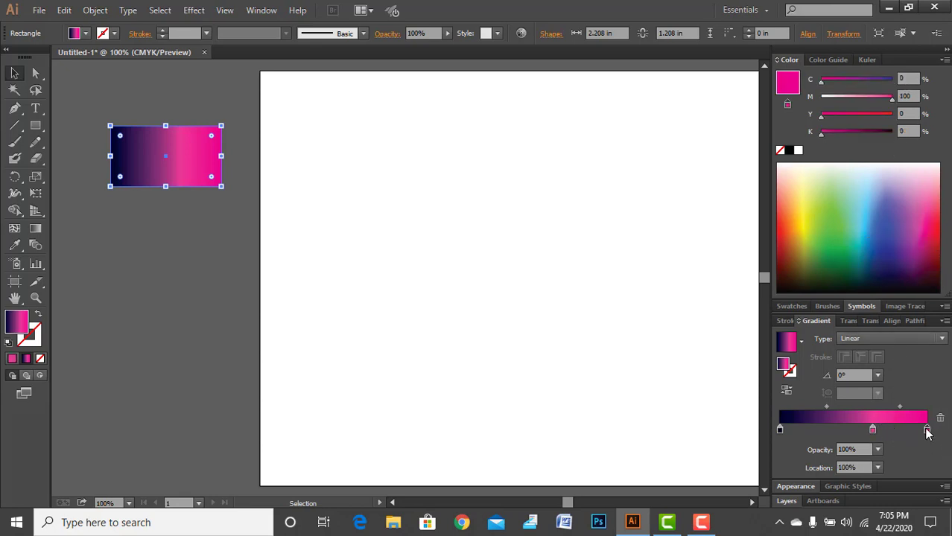
{"action": "left_click", "coordinate": [148, 304]}
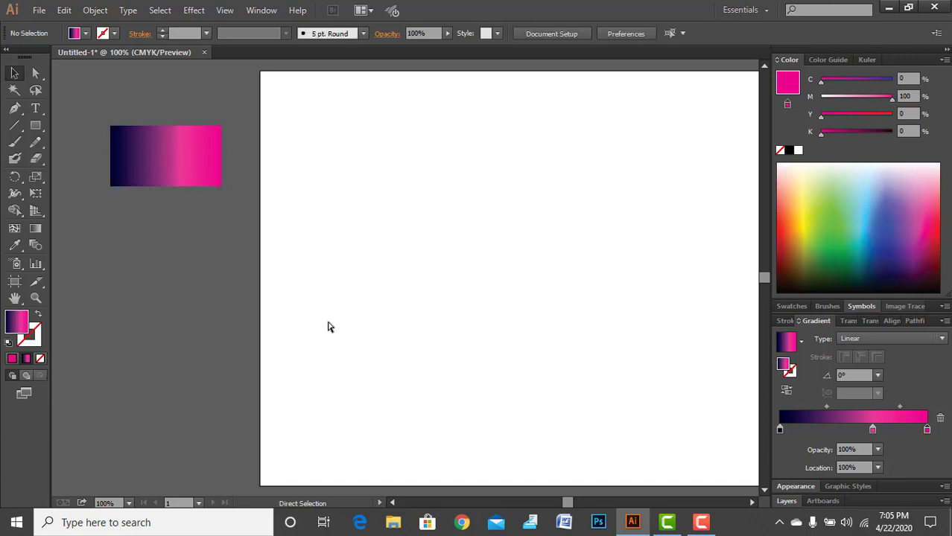
Draw a small circle with the Ellipse tool, centred below the gradient rectangle.
{"action": "scroll", "coordinate": [298, 316], "scroll_direction": "left", "scroll_amount": 3}
{"action": "scroll", "coordinate": [278, 312], "scroll_direction": "down", "scroll_amount": 1}
{"action": "scroll", "coordinate": [278, 312], "scroll_direction": "right", "scroll_amount": 2}
{"action": "scroll", "coordinate": [239, 330], "scroll_direction": "up", "scroll_amount": 2}
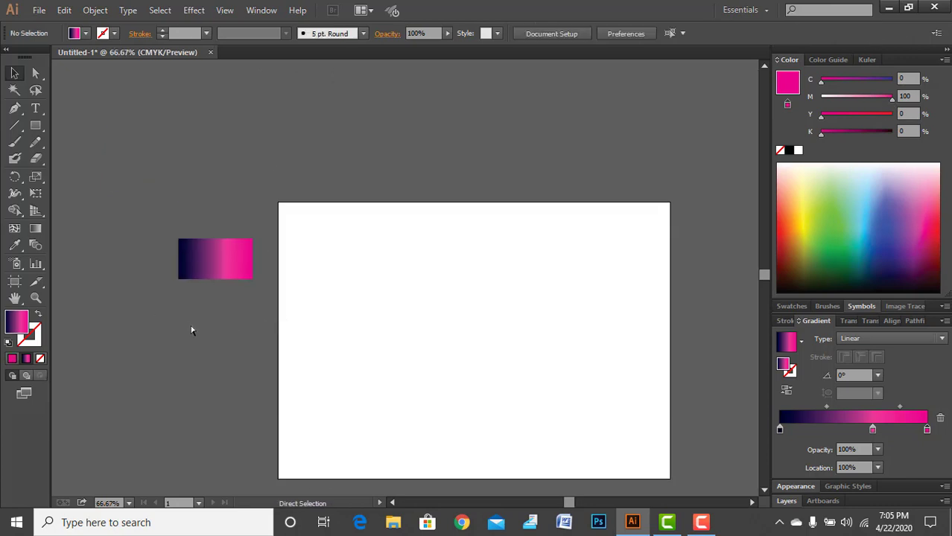
{"action": "scroll", "coordinate": [192, 328], "scroll_direction": "left", "scroll_amount": 2}
{"action": "scroll", "coordinate": [193, 320], "scroll_direction": "down", "scroll_amount": 3}
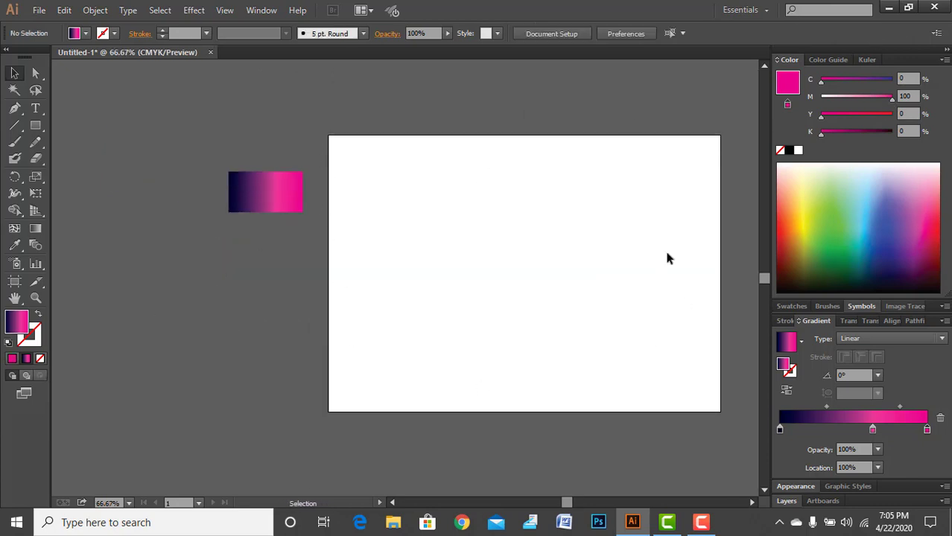
{"action": "scroll", "coordinate": [148, 297], "scroll_direction": "up", "scroll_amount": 1}
{"action": "scroll", "coordinate": [202, 291], "scroll_direction": "left", "scroll_amount": 1}
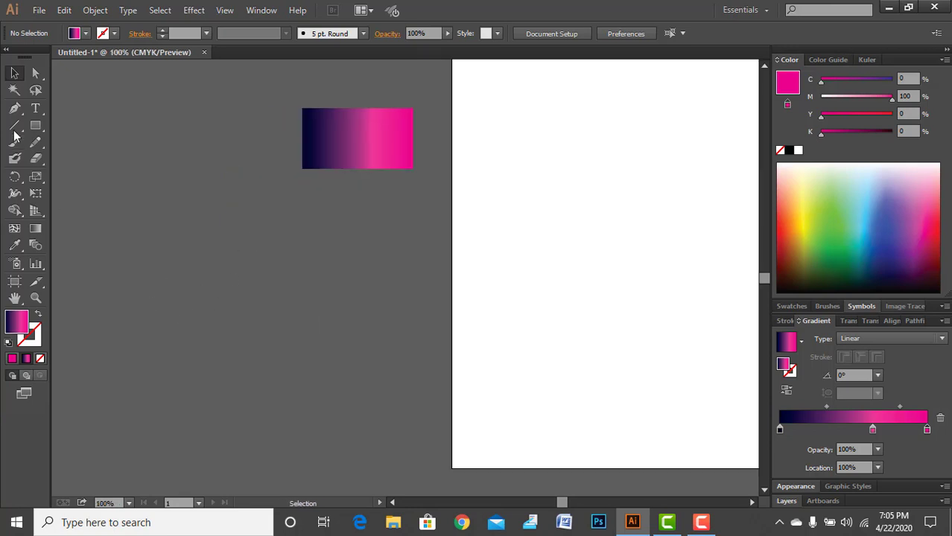
{"action": "left_click_drag", "start_coordinate": [33, 132], "coordinate": [101, 159]}
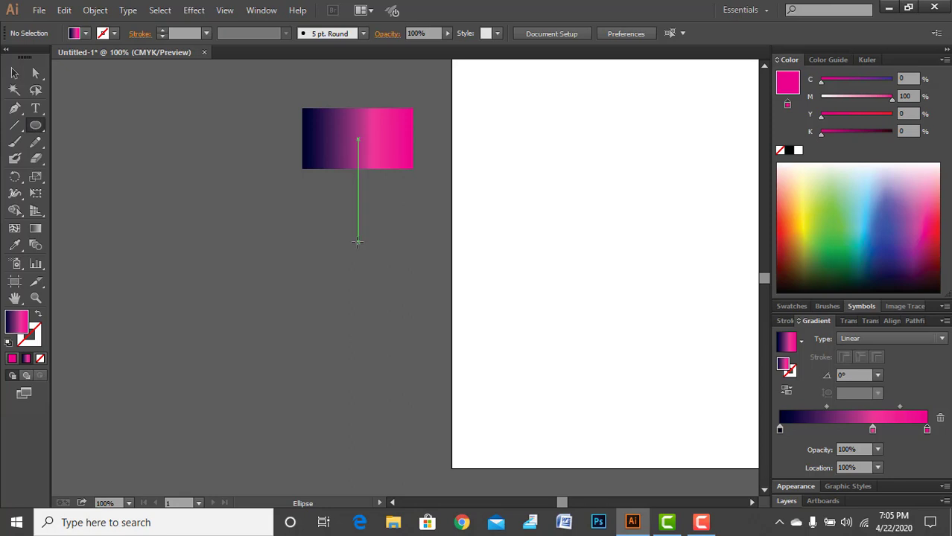
{"action": "left_click_drag", "start_coordinate": [357, 242], "coordinate": [367, 261]}
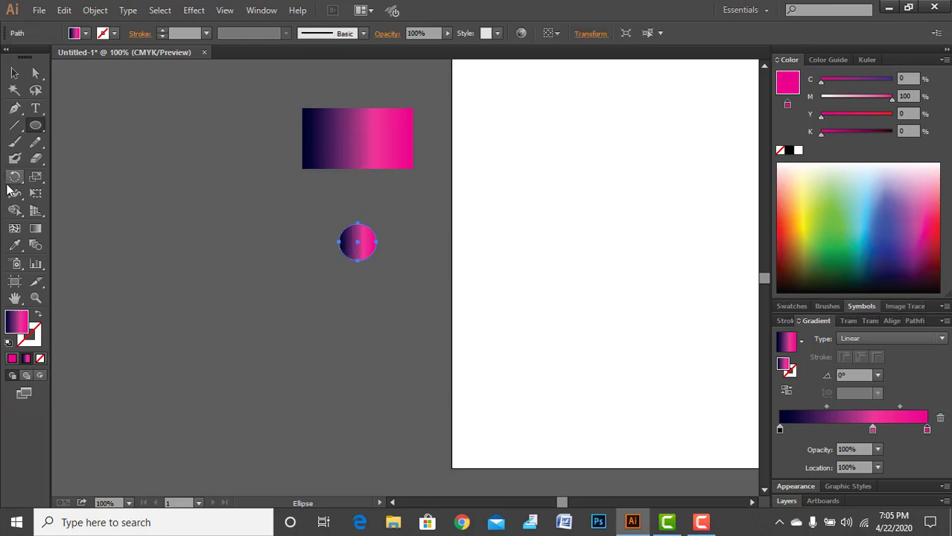
Fill the small circle with white.
{"action": "left_click", "coordinate": [14, 73]}
{"action": "left_click", "coordinate": [88, 35]}
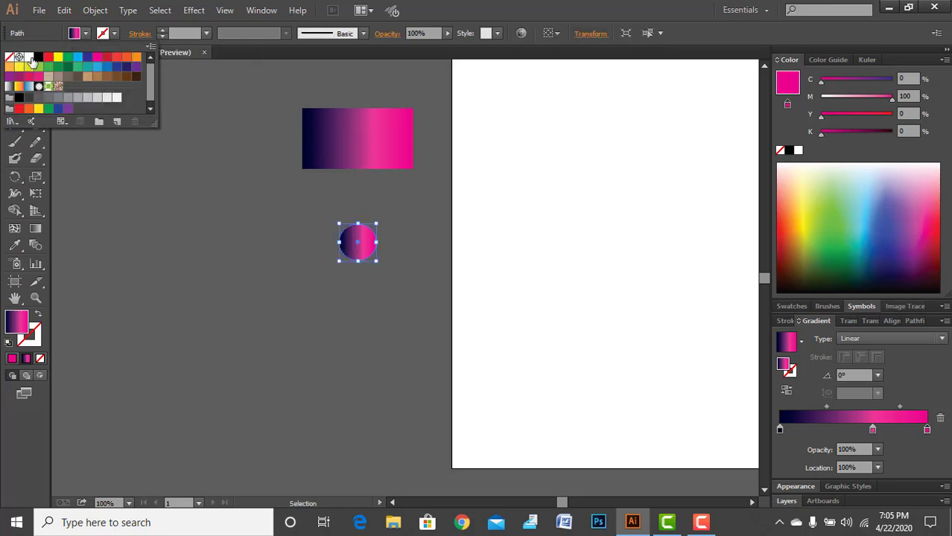
{"action": "left_click", "coordinate": [33, 63]}
{"action": "left_click", "coordinate": [213, 258]}
Scale the white circle down proportionally around its centre.
{"action": "key", "text": "ctrl+equal"}
{"action": "left_click_drag", "start_coordinate": [365, 244], "coordinate": [364, 205]}
{"action": "left_click_drag", "start_coordinate": [362, 171], "coordinate": [359, 181]}
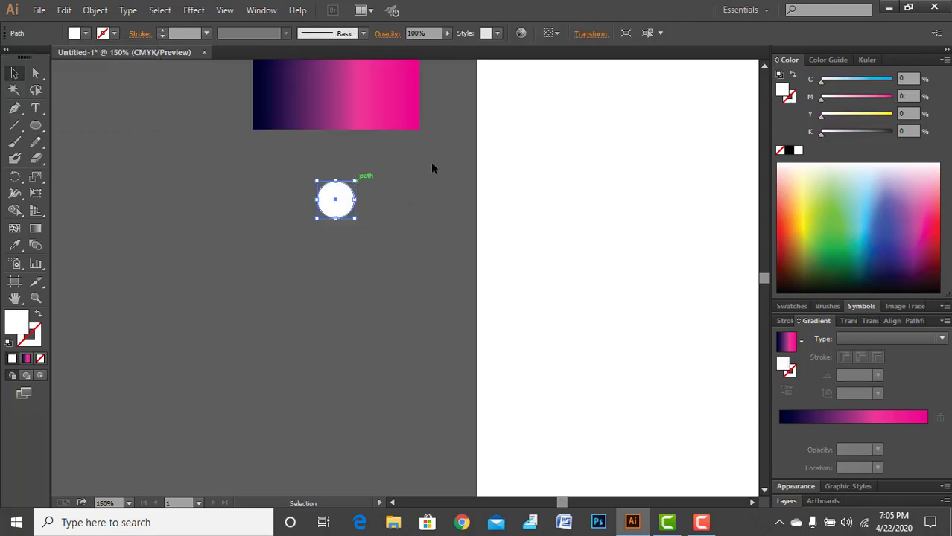
{"action": "left_click", "coordinate": [431, 161]}
{"action": "key", "text": "ctrl+minus"}
{"action": "key", "text": "ctrl+minus"}
{"action": "key", "text": "ctrl+minus"}
{"action": "scroll", "coordinate": [249, 209], "scroll_direction": "up", "scroll_amount": 6}
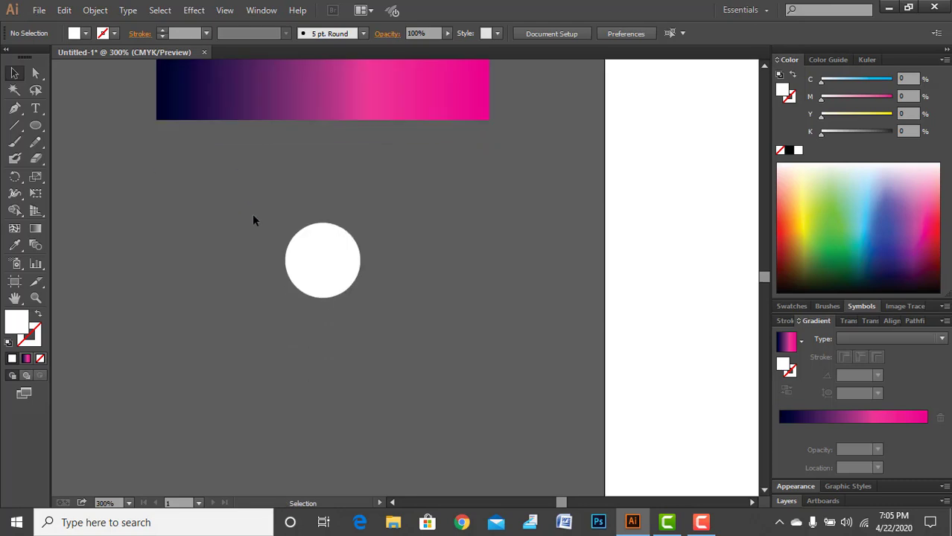
{"action": "left_click", "coordinate": [340, 266]}
{"action": "left_click_drag", "start_coordinate": [382, 224], "coordinate": [485, 182]}
{"action": "left_click", "coordinate": [259, 221]}
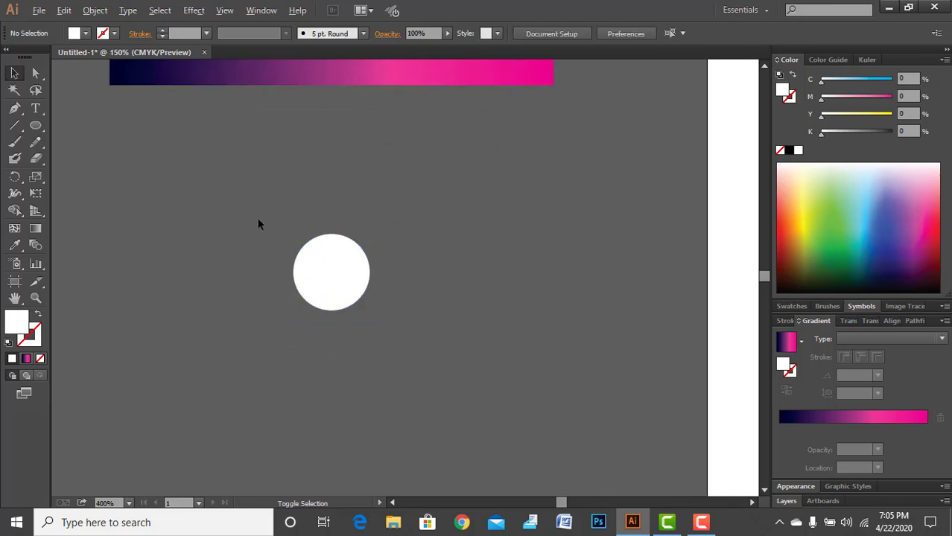
Duplicate the white circle straight below itself and enlarge the copy to nearly twice the original's size.
{"action": "scroll", "coordinate": [258, 227], "scroll_direction": "down", "scroll_amount": 4}
{"action": "scroll", "coordinate": [256, 230], "scroll_direction": "up", "scroll_amount": 1}
{"action": "left_click", "coordinate": [289, 187]}
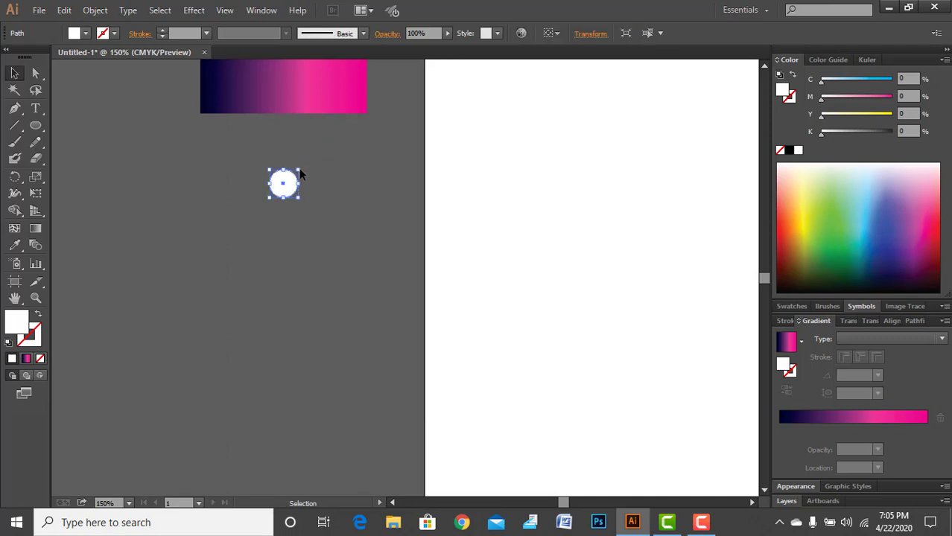
{"action": "left_click_drag", "start_coordinate": [299, 169], "coordinate": [289, 264]}
{"action": "left_click", "coordinate": [339, 140]}
{"action": "left_click_drag", "start_coordinate": [311, 234], "coordinate": [310, 236]}
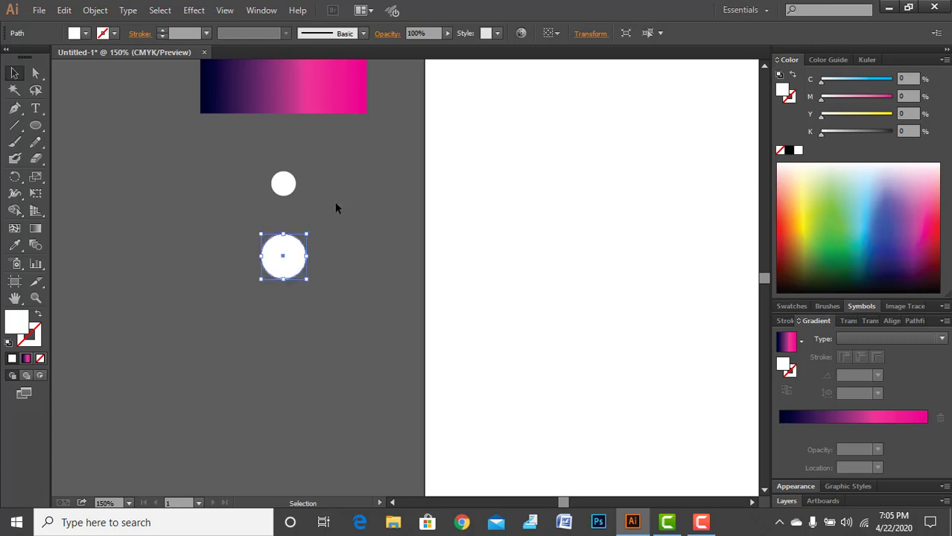
{"action": "left_click", "coordinate": [336, 207]}
Apply the gradient to the larger circle, remove its middle stop and set both remaining stops to white.
{"action": "scroll", "coordinate": [299, 255], "scroll_direction": "down", "scroll_amount": 3}
{"action": "left_click", "coordinate": [294, 252]}
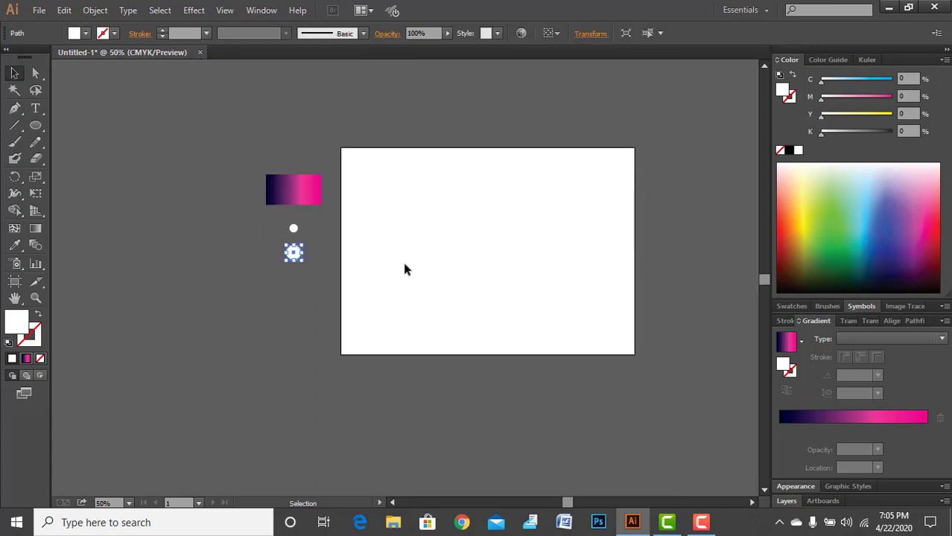
{"action": "scroll", "coordinate": [506, 318], "scroll_direction": "right", "scroll_amount": 3}
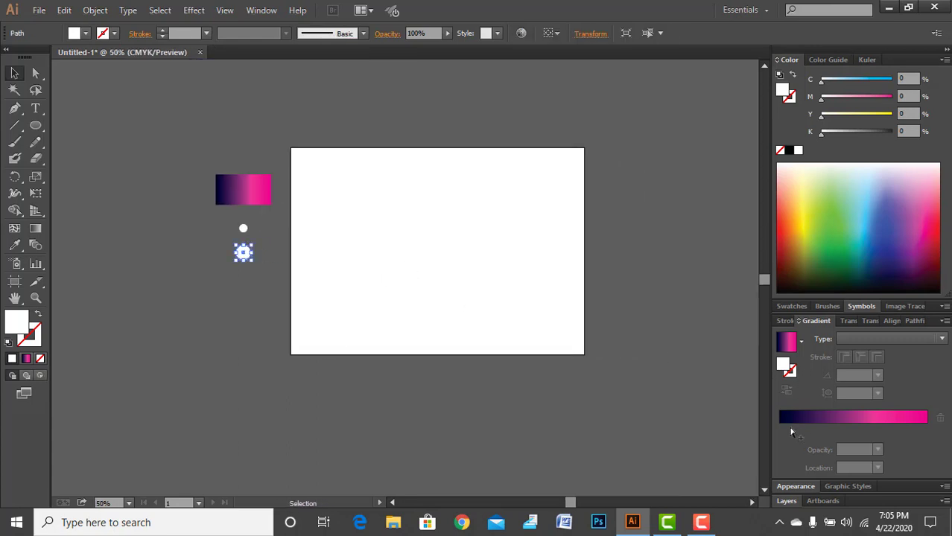
{"action": "left_click", "coordinate": [791, 430]}
{"action": "left_click", "coordinate": [873, 430]}
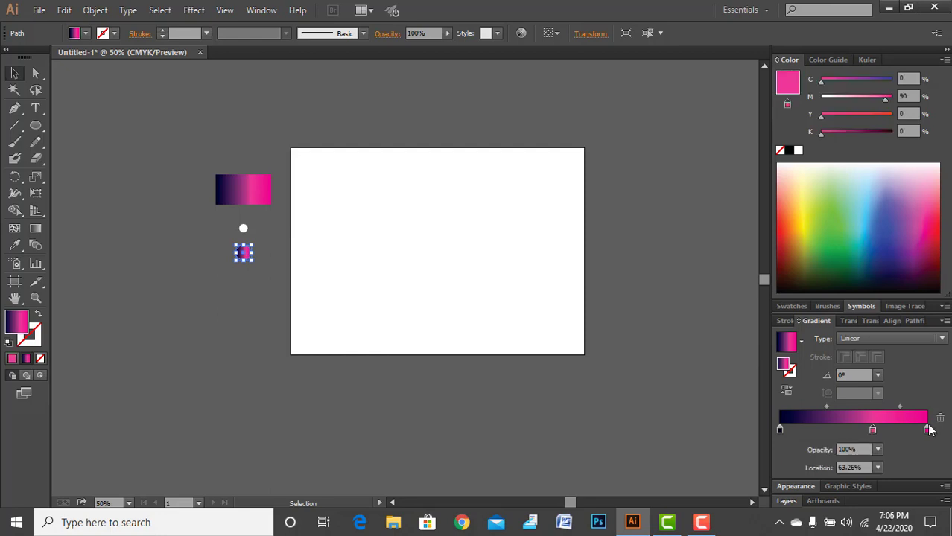
{"action": "left_click_drag", "start_coordinate": [872, 429], "coordinate": [929, 430]}
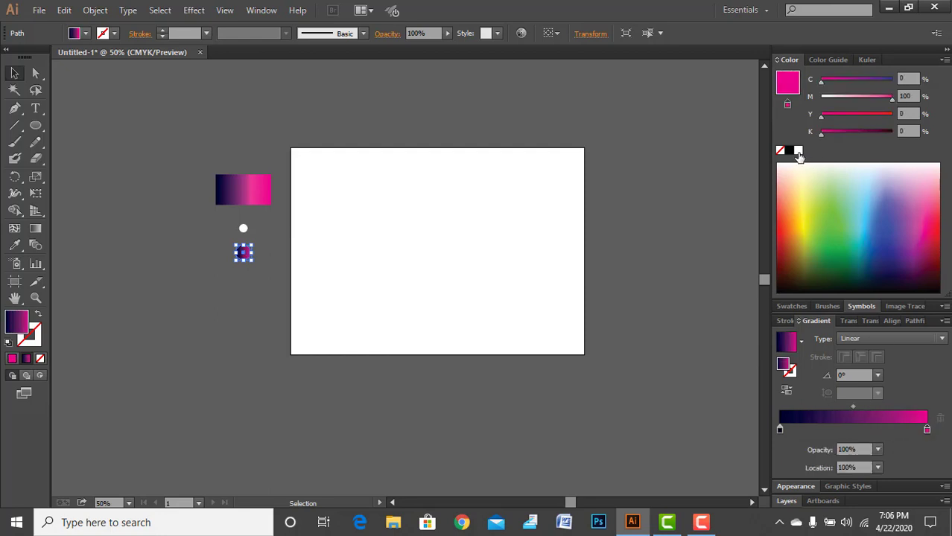
{"action": "left_click", "coordinate": [798, 151]}
{"action": "left_click", "coordinate": [780, 430]}
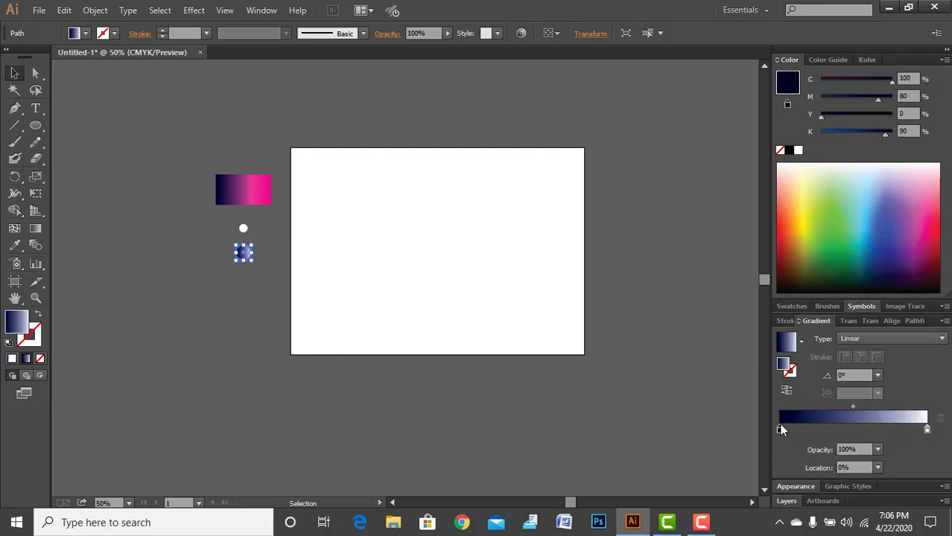
{"action": "left_click", "coordinate": [798, 151]}
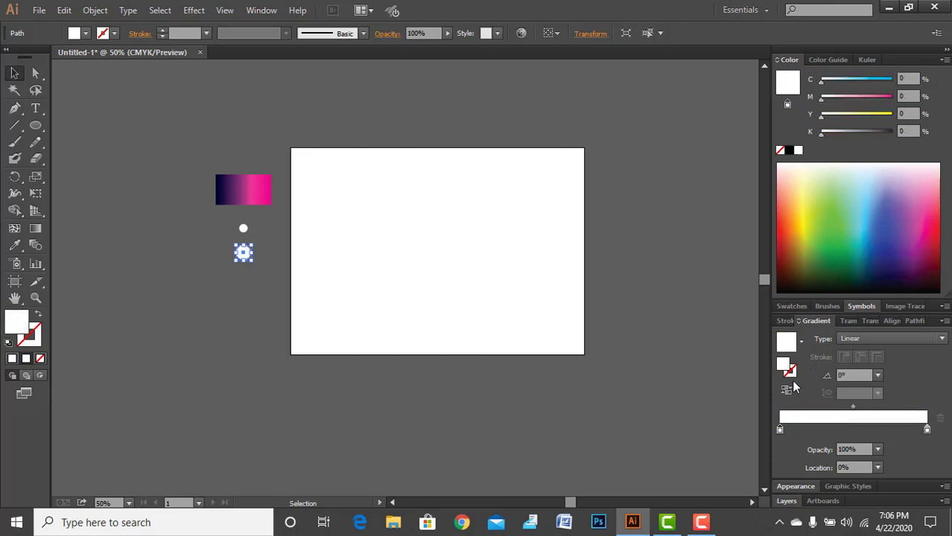
Change the larger circle's gradient type to Radial and set its outer stop's opacity to 0%.
{"action": "left_click", "coordinate": [866, 340]}
{"action": "left_click", "coordinate": [868, 369]}
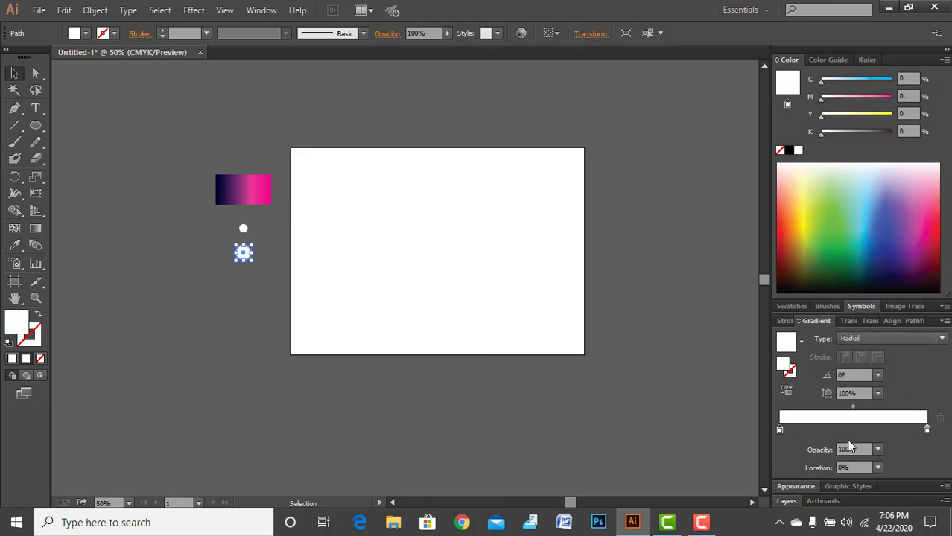
{"action": "left_click", "coordinate": [926, 430]}
{"action": "left_click", "coordinate": [861, 452]}
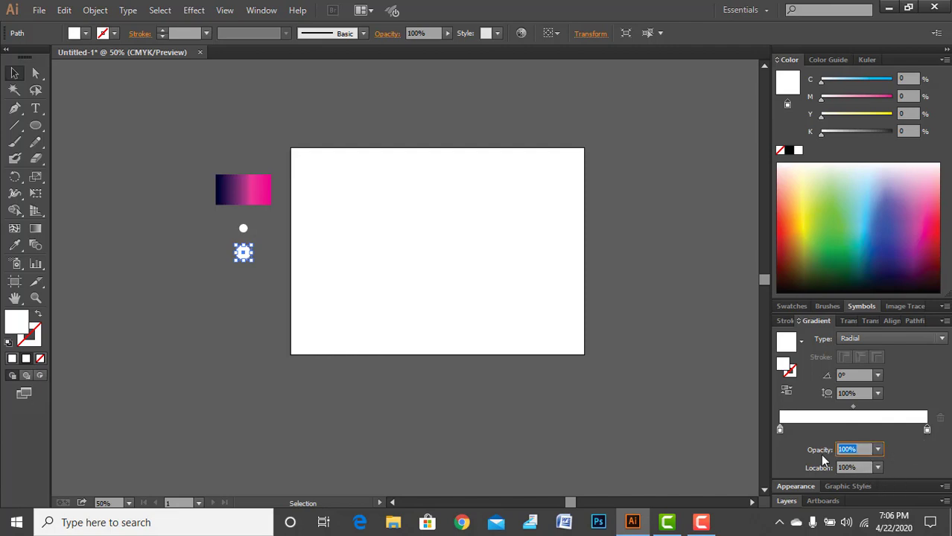
{"action": "type", "text": "00"}
{"action": "key", "text": "Return"}
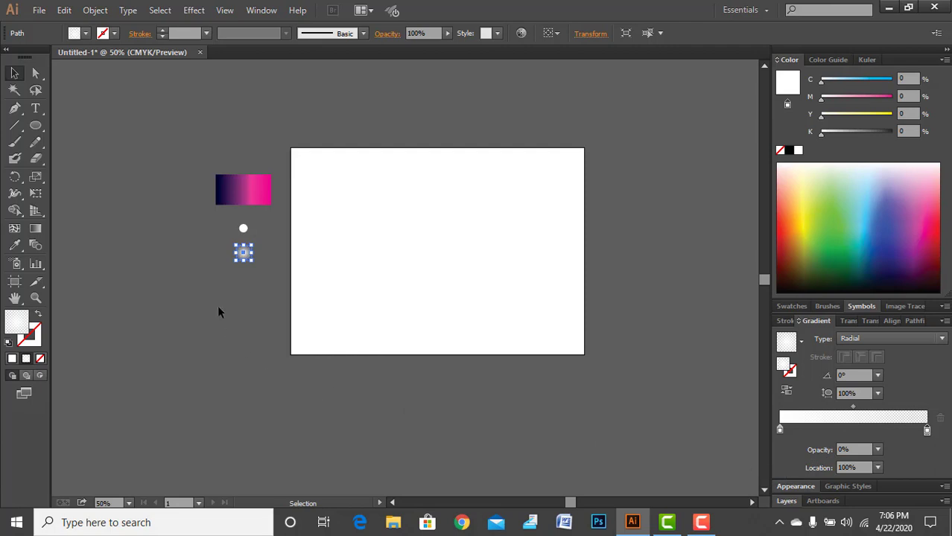
Enlarge the faded radial circle slightly around its centre.
{"action": "scroll", "coordinate": [223, 265], "scroll_direction": "up", "scroll_amount": 4}
{"action": "left_click", "coordinate": [320, 262]}
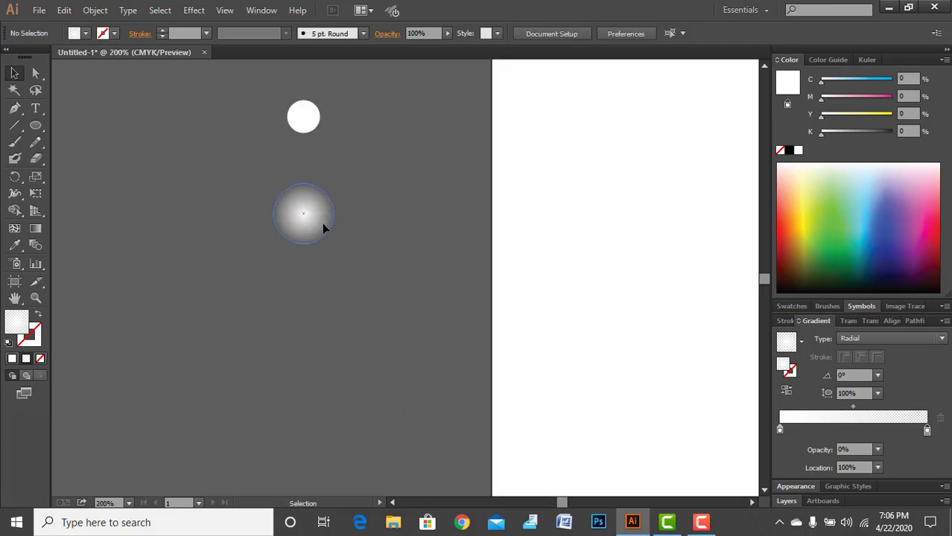
{"action": "left_click", "coordinate": [323, 227]}
{"action": "left_click_drag", "start_coordinate": [333, 242], "coordinate": [340, 252]}
{"action": "left_click", "coordinate": [310, 330]}
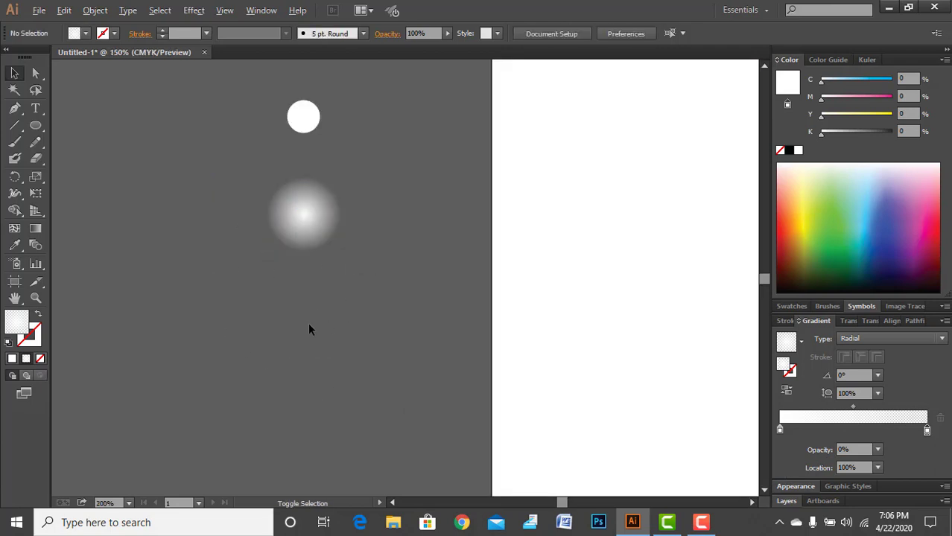
{"action": "scroll", "coordinate": [310, 329], "scroll_direction": "down", "scroll_amount": 2}
{"action": "left_click", "coordinate": [314, 273]}
{"action": "left_click", "coordinate": [327, 402]}
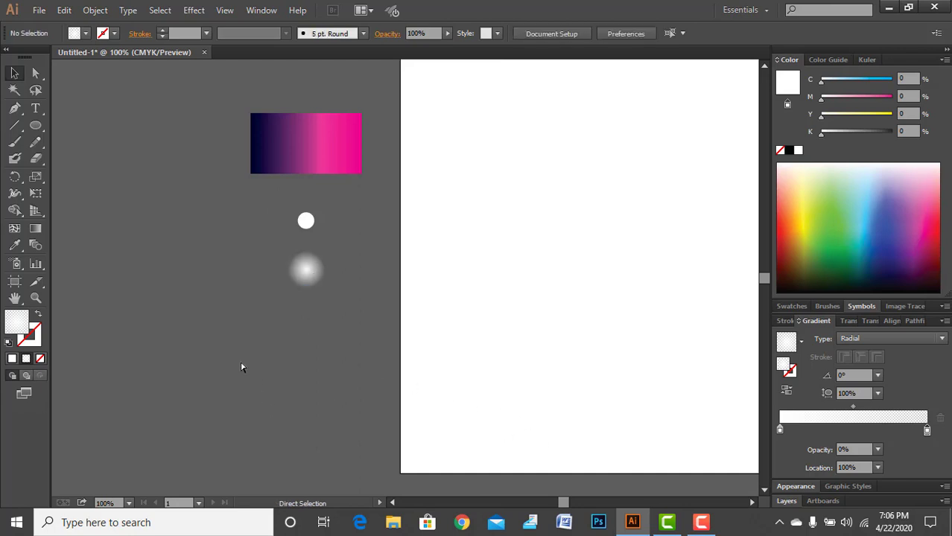
Change the rectangle's gradient type to Radial and reverse it so pink lies at the centre and navy at the edges.
{"action": "scroll", "coordinate": [240, 366], "scroll_direction": "down", "scroll_amount": 2}
{"action": "scroll", "coordinate": [240, 366], "scroll_direction": "right", "scroll_amount": 1}
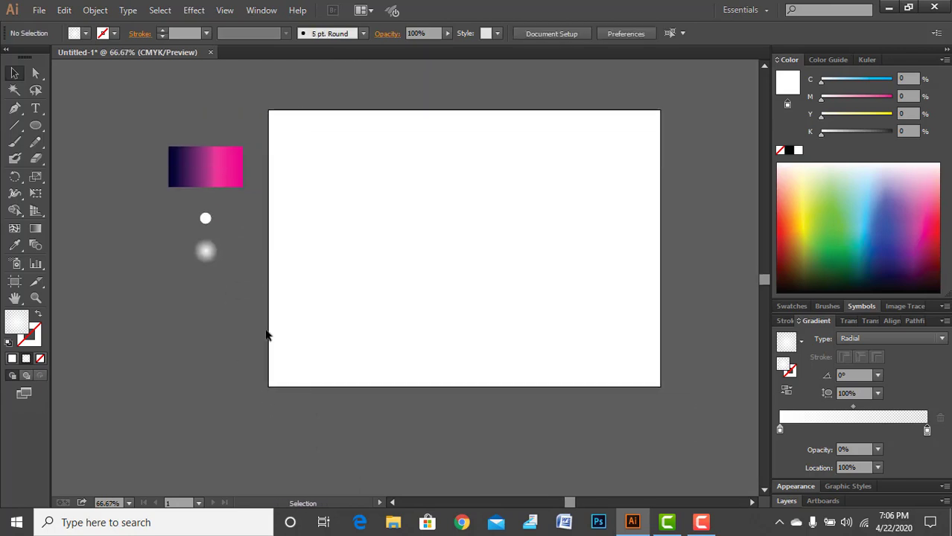
{"action": "left_click", "coordinate": [237, 172]}
{"action": "left_click", "coordinate": [900, 339]}
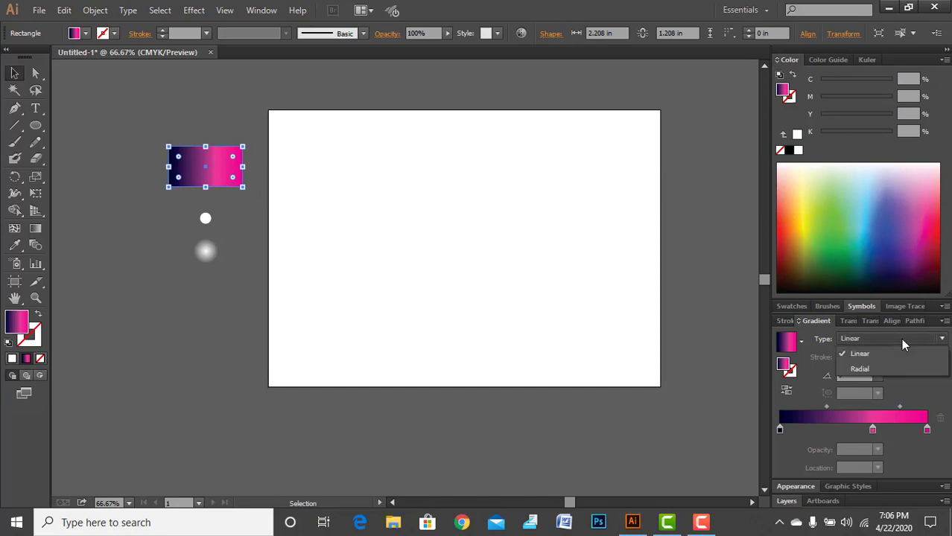
{"action": "left_click", "coordinate": [892, 366]}
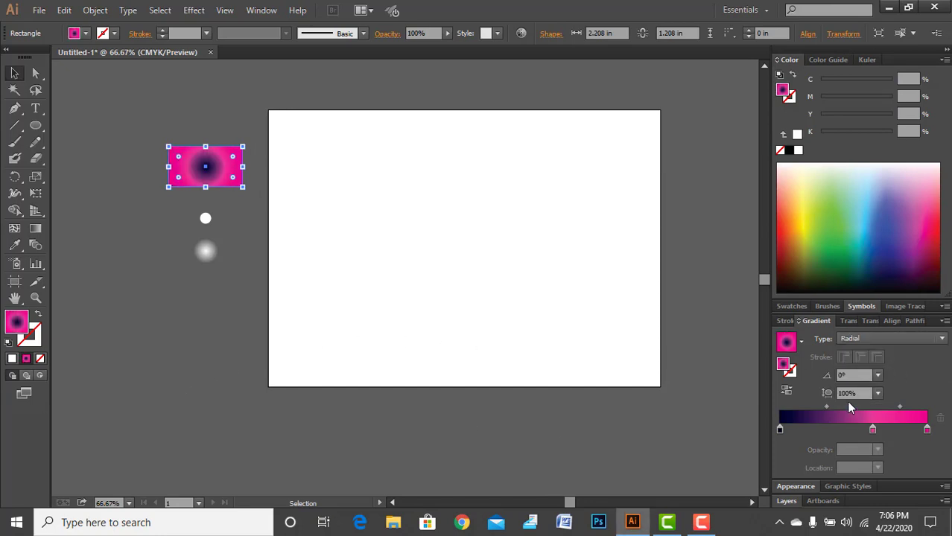
{"action": "left_click", "coordinate": [786, 389]}
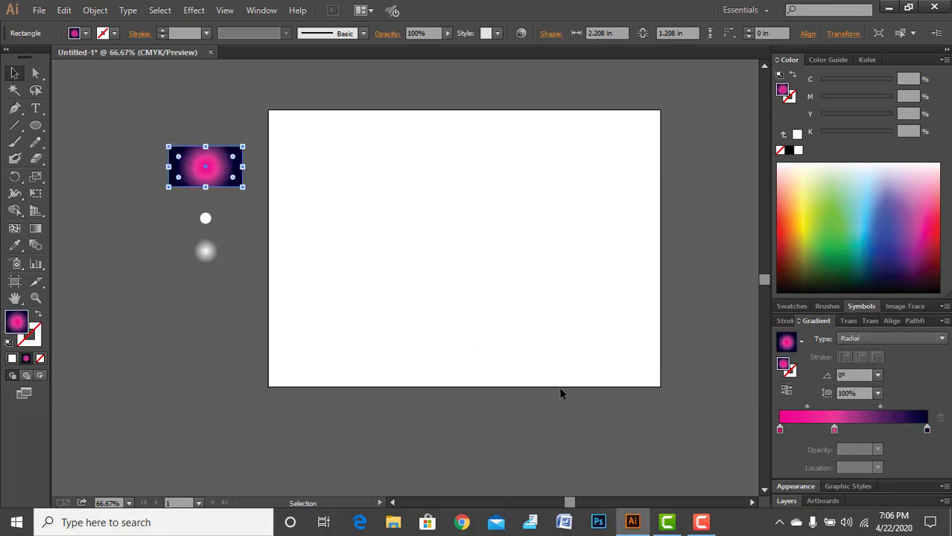
{"action": "left_click", "coordinate": [321, 391]}
{"action": "scroll", "coordinate": [256, 339], "scroll_direction": "down", "scroll_amount": 2}
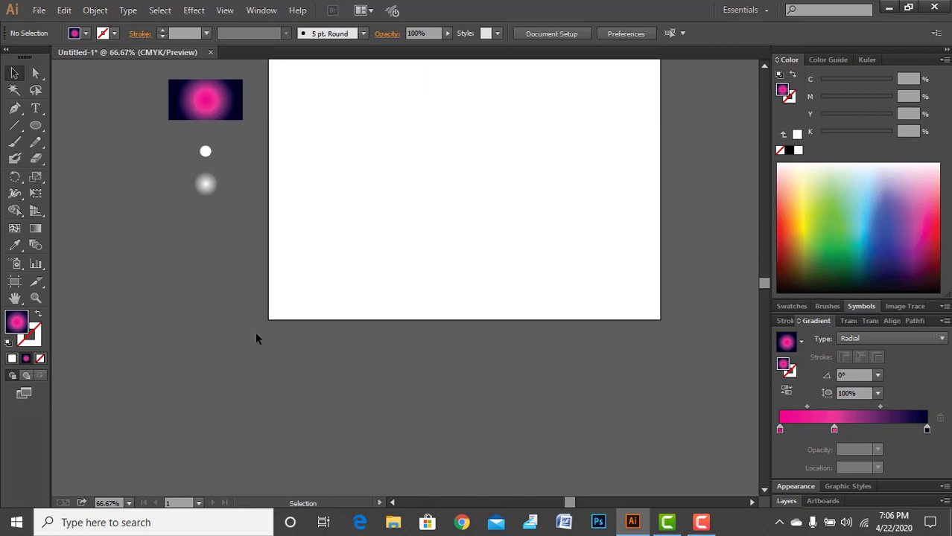
Draw a rectangle of about 11.69 by 8.27 in covering the whole artboard, filled with the pink-and-navy radial gradient.
{"action": "key", "text": "ctrl+1"}
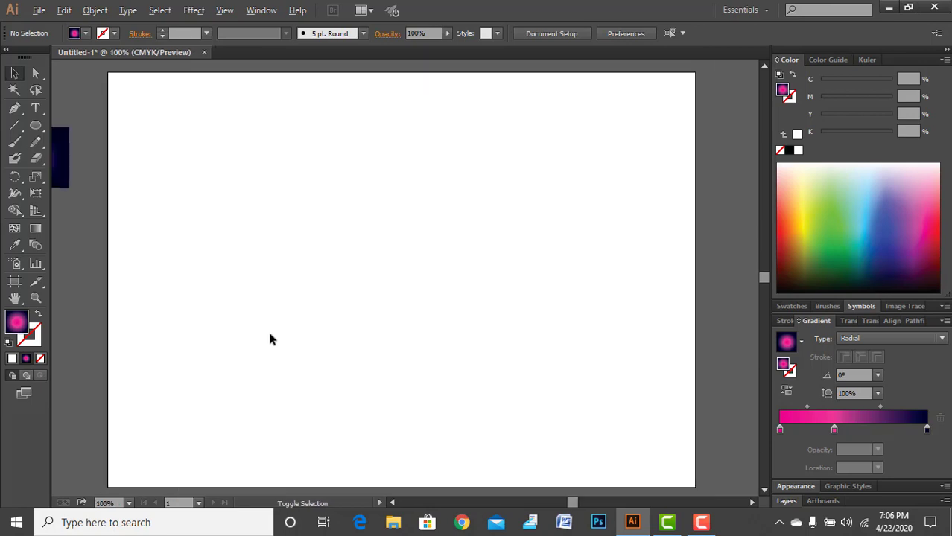
{"action": "scroll", "coordinate": [271, 340], "scroll_direction": "left", "scroll_amount": 2}
{"action": "scroll", "coordinate": [271, 340], "scroll_direction": "down", "scroll_amount": 1}
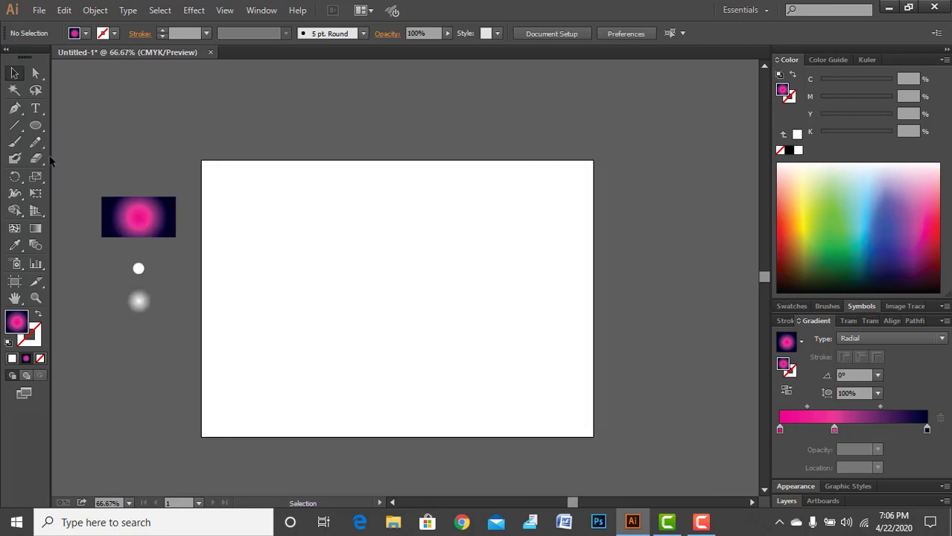
{"action": "left_click_drag", "start_coordinate": [38, 129], "coordinate": [64, 126]}
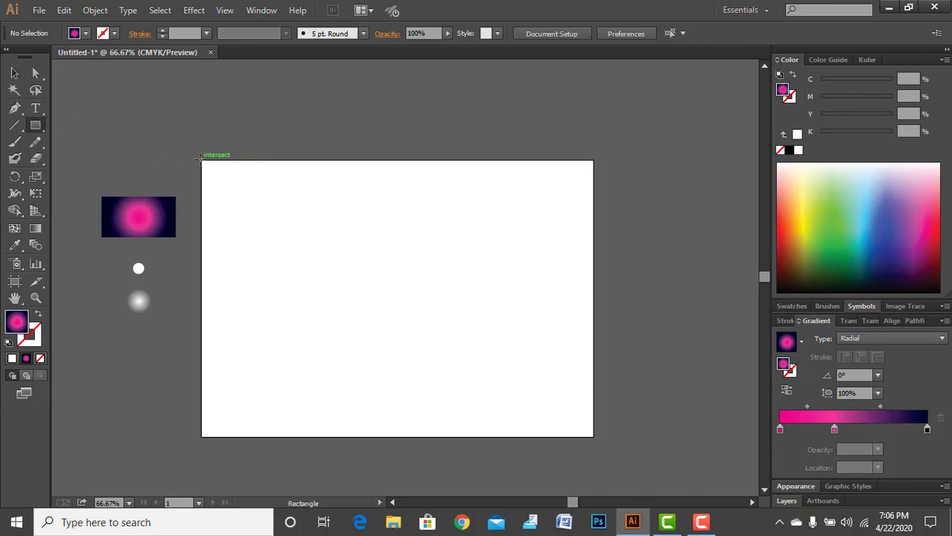
{"action": "left_click_drag", "start_coordinate": [200, 159], "coordinate": [592, 437]}
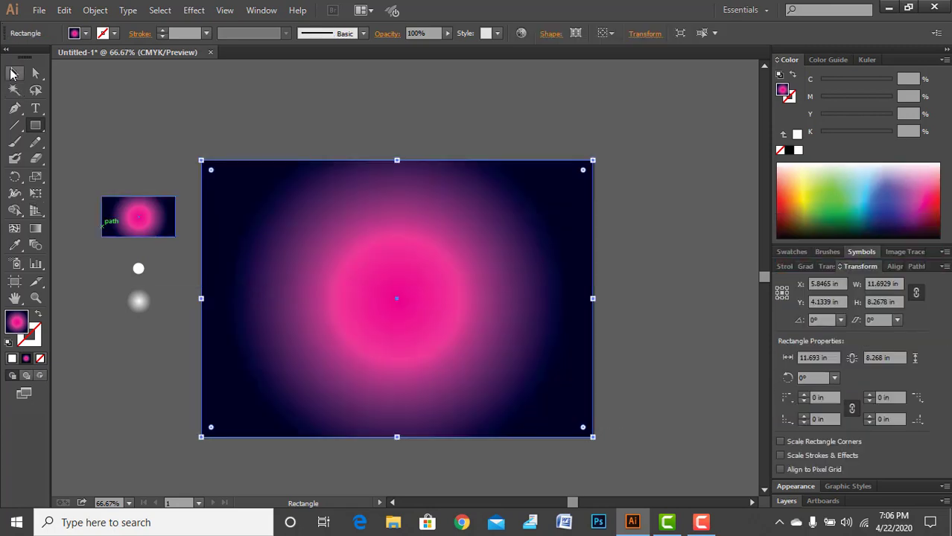
{"action": "left_click", "coordinate": [12, 73]}
{"action": "left_click", "coordinate": [170, 110]}
Redraw the background rectangle's radial gradient so it starts near the middle of its bottom edge and extends upward.
{"action": "left_click", "coordinate": [471, 300]}
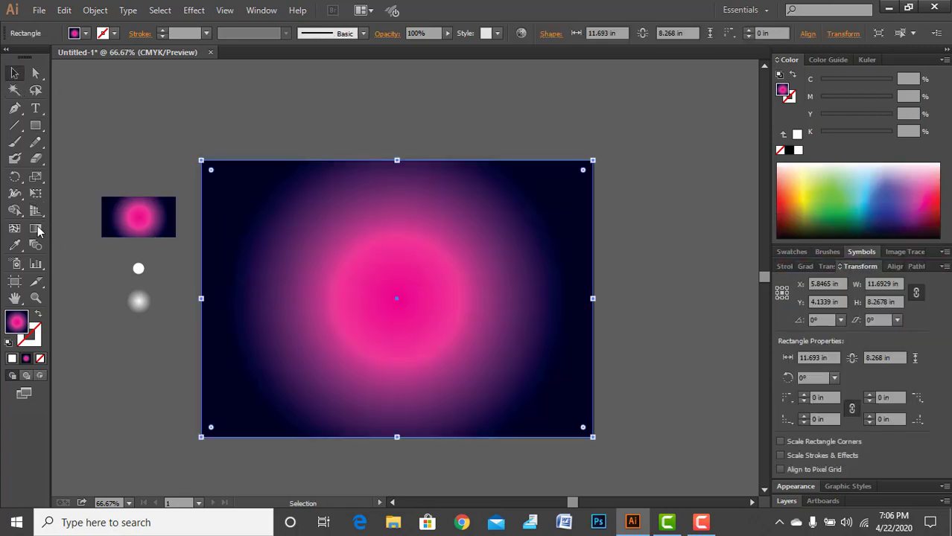
{"action": "left_click", "coordinate": [37, 229]}
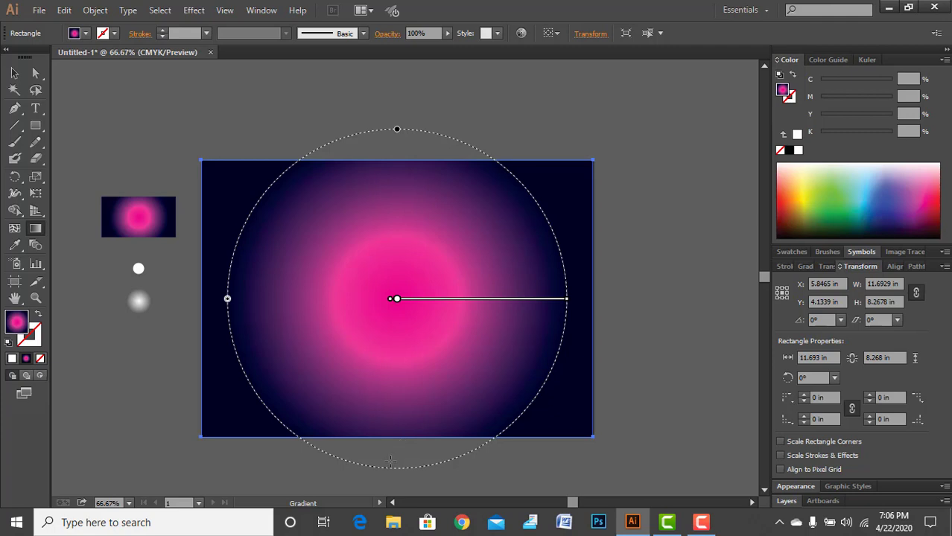
{"action": "left_click_drag", "start_coordinate": [389, 436], "coordinate": [389, 261]}
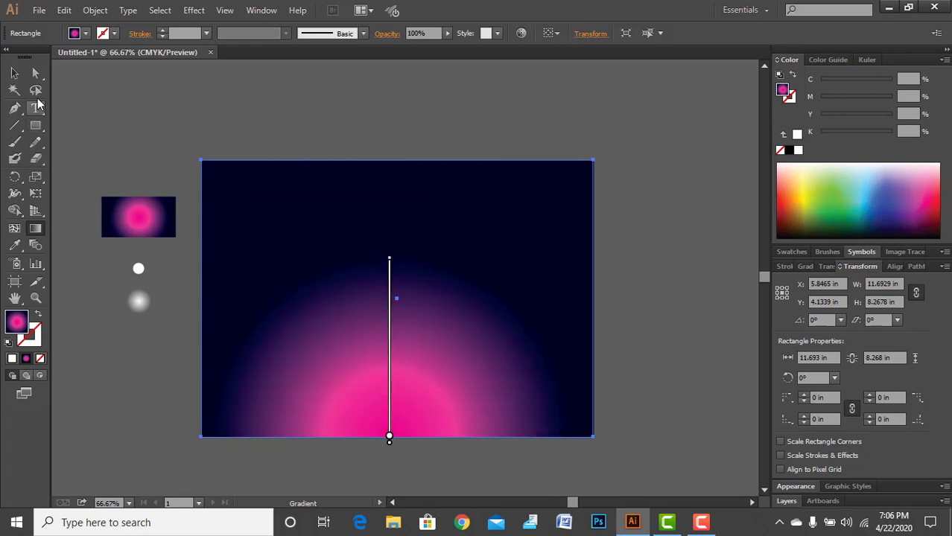
{"action": "left_click", "coordinate": [15, 73]}
{"action": "left_click", "coordinate": [190, 320]}
{"action": "scroll", "coordinate": [190, 320], "scroll_direction": "down", "scroll_amount": 2}
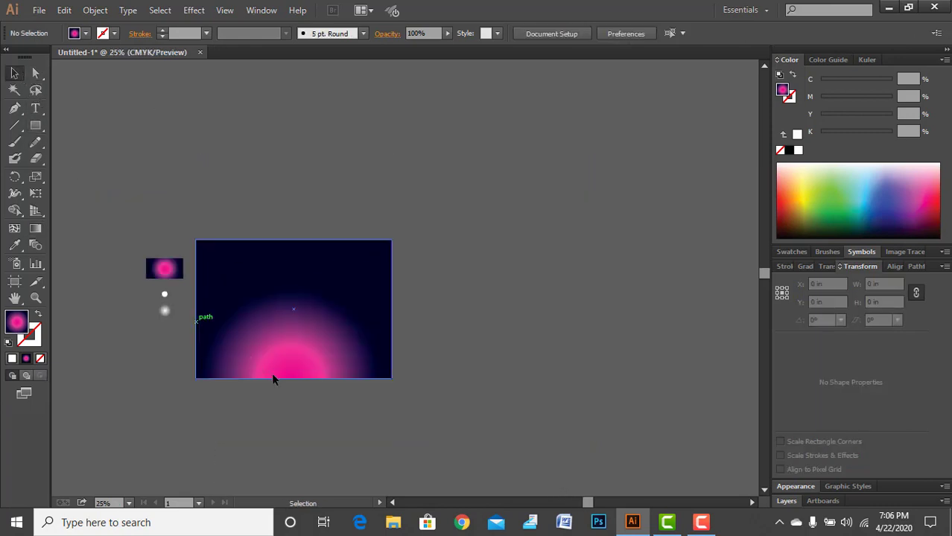
Fine-tune the background gradient by shifting its origin slightly so the pink glow is horizontally centred just above the bottom edge.
{"action": "scroll", "coordinate": [268, 309], "scroll_direction": "up", "scroll_amount": 2}
{"action": "scroll", "coordinate": [279, 329], "scroll_direction": "left", "scroll_amount": 1}
{"action": "left_click", "coordinate": [372, 184]}
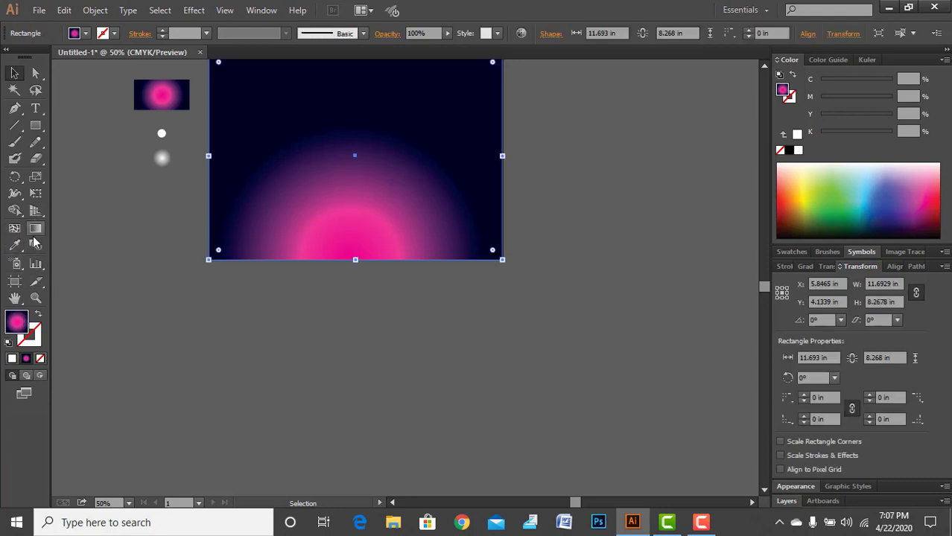
{"action": "left_click", "coordinate": [35, 230]}
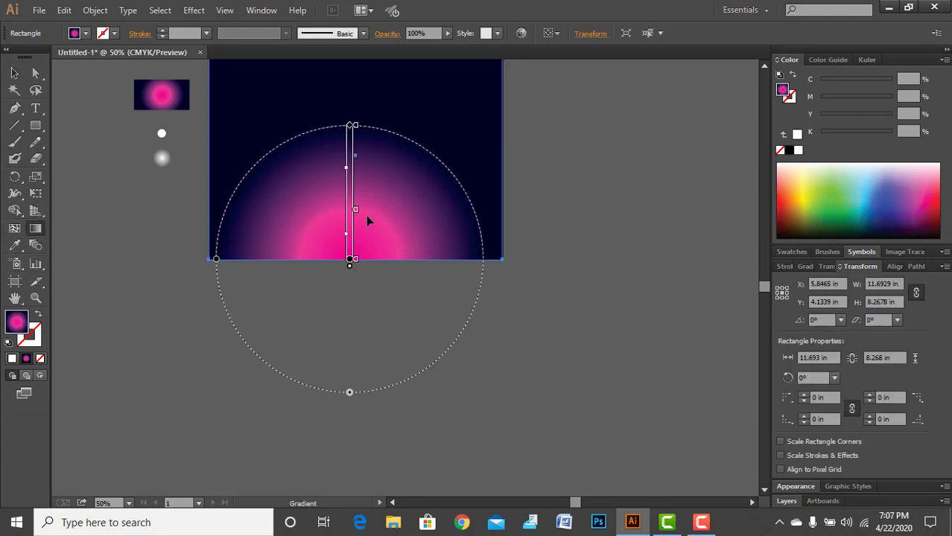
{"action": "mouse_move", "coordinate": [351, 262]}
{"action": "left_mouse_down"}
{"action": "mouse_move", "coordinate": [381, 233]}
{"action": "mouse_move", "coordinate": [361, 256]}
{"action": "left_mouse_up"}
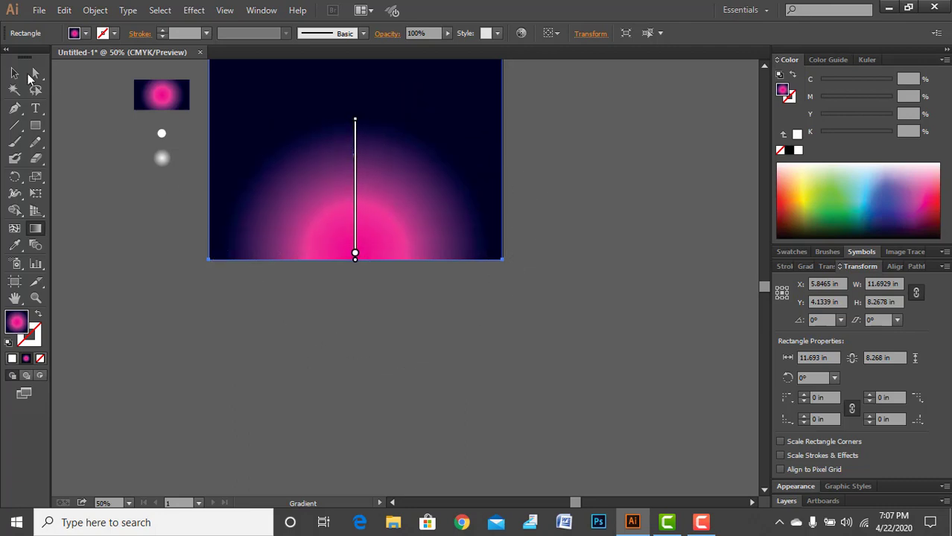
{"action": "left_click", "coordinate": [14, 73]}
{"action": "left_click", "coordinate": [109, 241]}
{"action": "scroll", "coordinate": [380, 378], "scroll_direction": "down", "scroll_amount": 2}
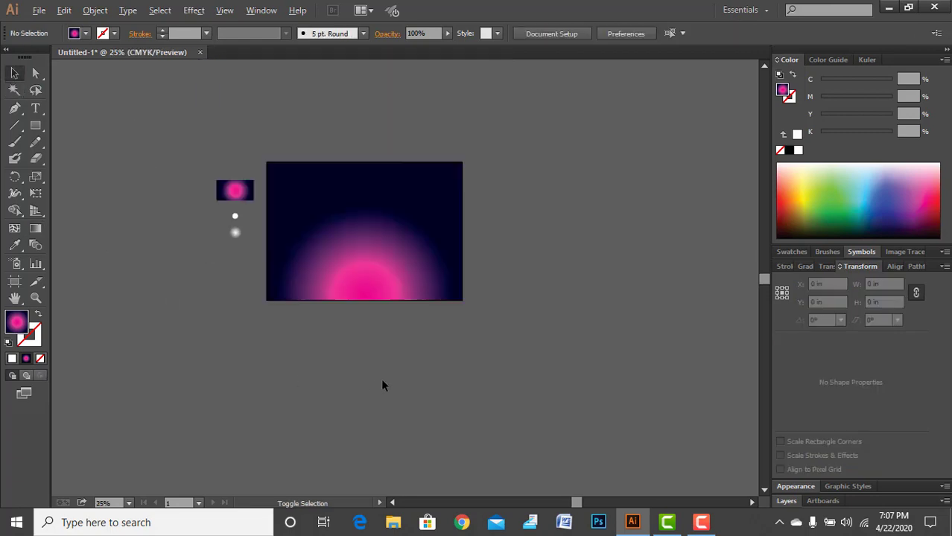
{"action": "scroll", "coordinate": [302, 382], "scroll_direction": "up", "scroll_amount": 4}
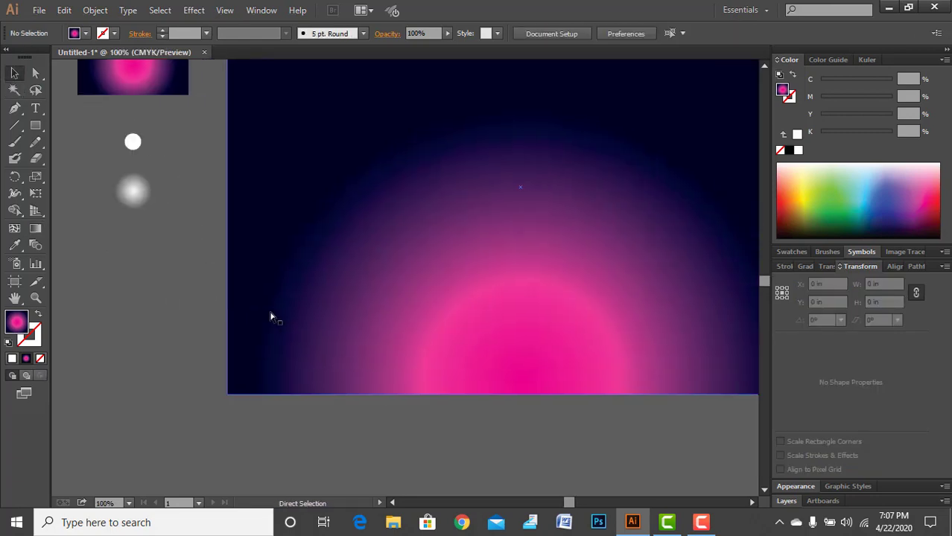
{"action": "scroll", "coordinate": [272, 316], "scroll_direction": "down", "scroll_amount": 1}
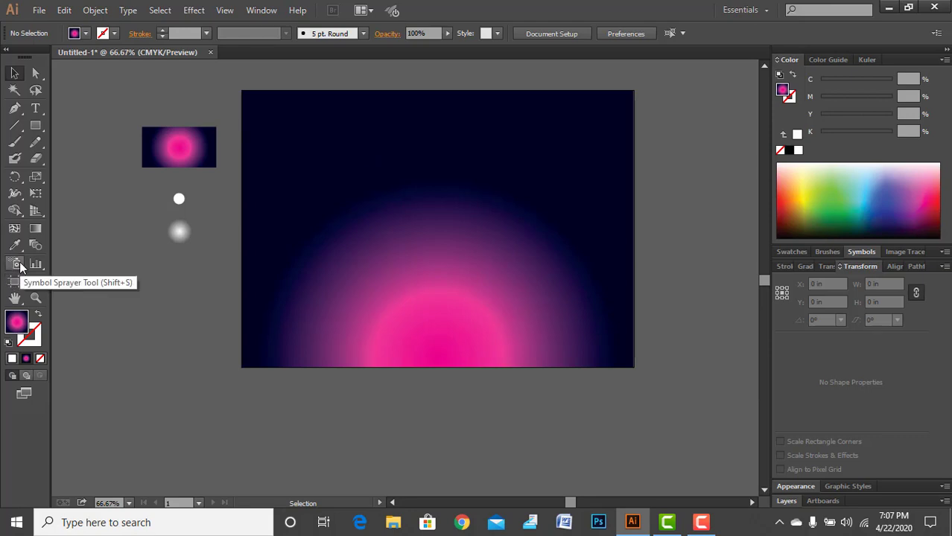
{"action": "left_click", "coordinate": [176, 237]}
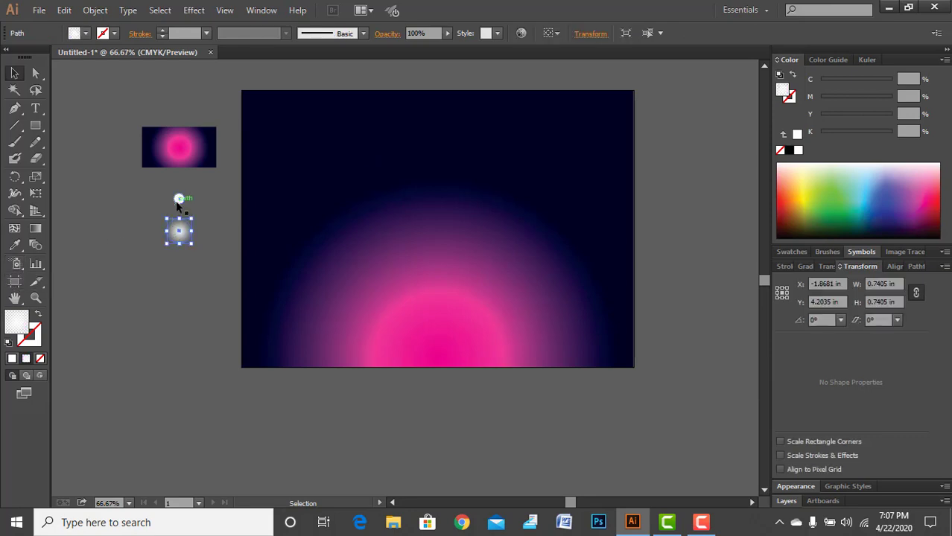
{"action": "left_click", "coordinate": [183, 286]}
{"action": "left_click", "coordinate": [185, 244]}
{"action": "left_click", "coordinate": [170, 269]}
{"action": "left_click", "coordinate": [190, 235]}
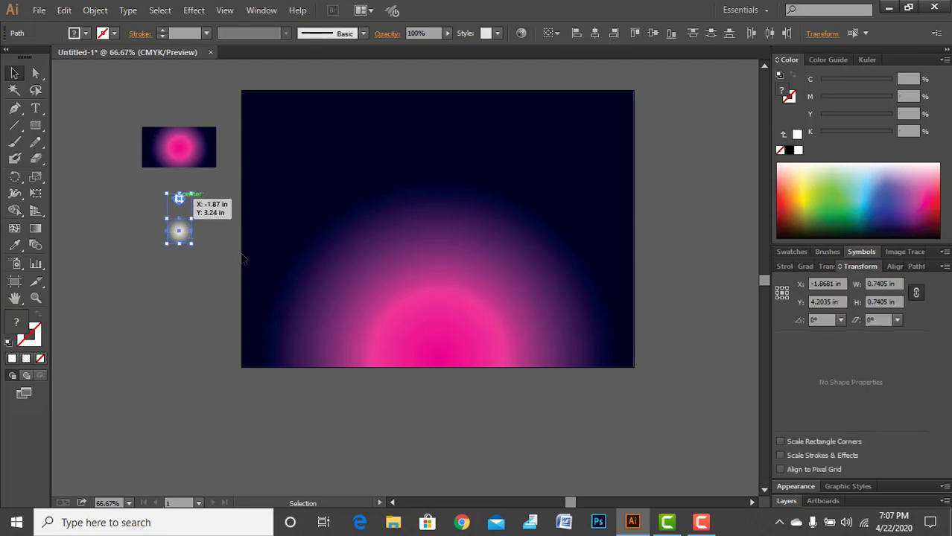
{"action": "left_click", "coordinate": [164, 293]}
{"action": "key", "text": "ctrl+z"}
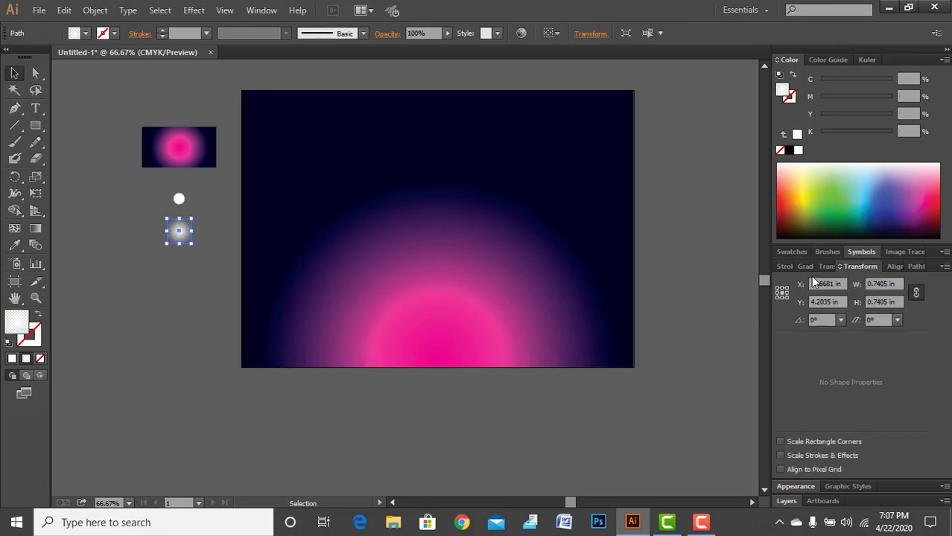
Turn the soft white glow circle into a new Movie Clip symbol named White.
{"action": "left_click", "coordinate": [862, 252]}
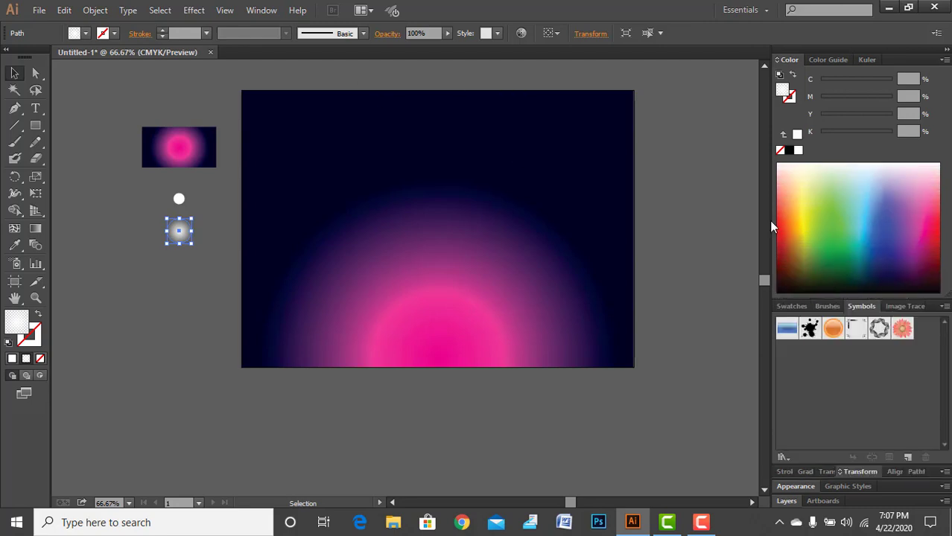
{"action": "left_click", "coordinate": [261, 9]}
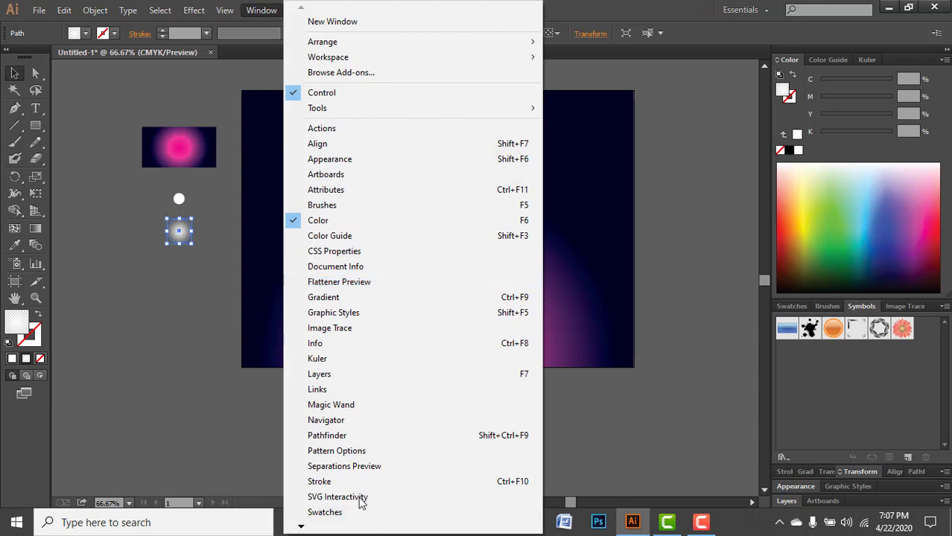
{"action": "left_click", "coordinate": [162, 342]}
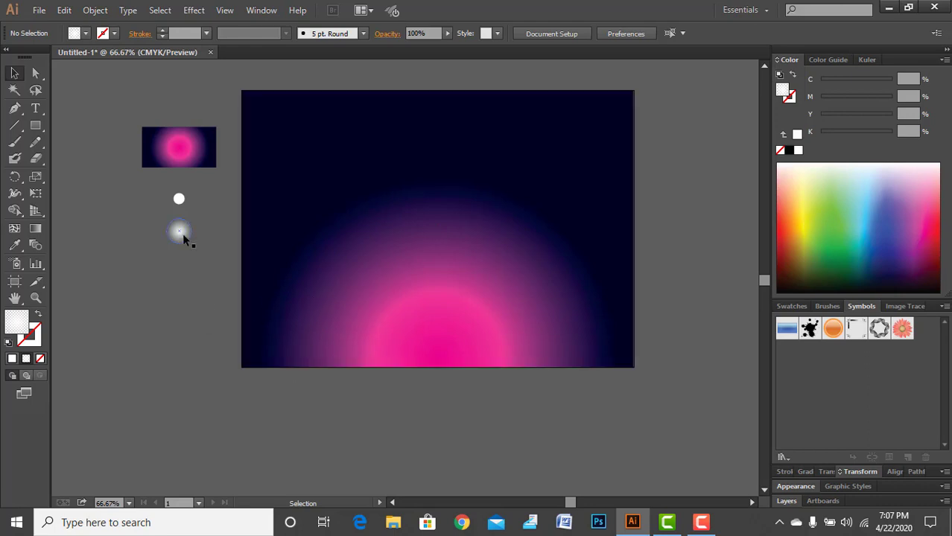
{"action": "left_click_drag", "start_coordinate": [182, 235], "coordinate": [910, 364]}
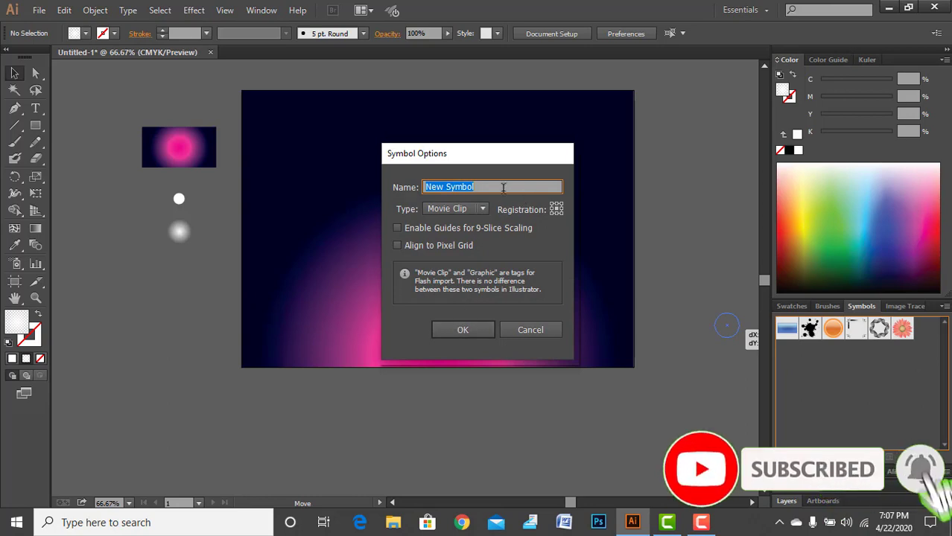
{"action": "type", "text": "F"}
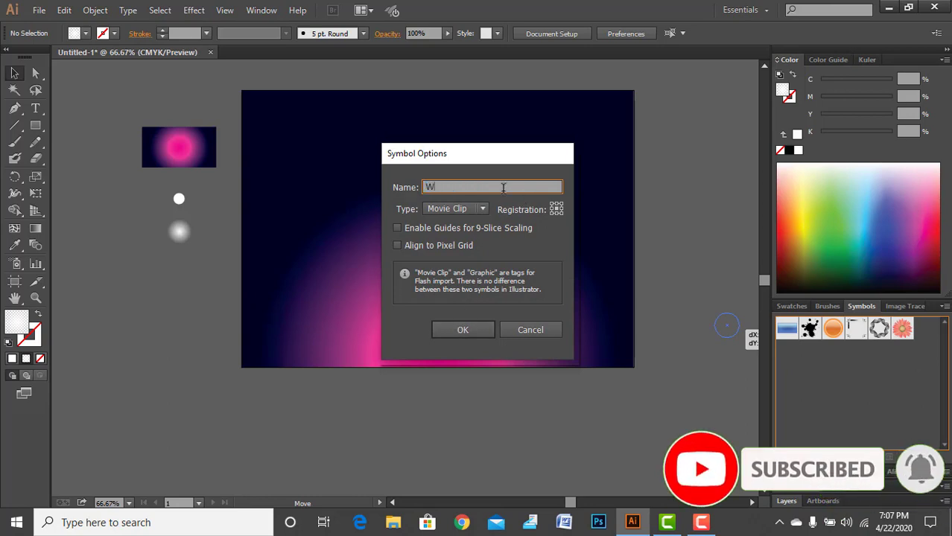
{"action": "type", "text": "hite"}
{"action": "key", "text": "Return"}
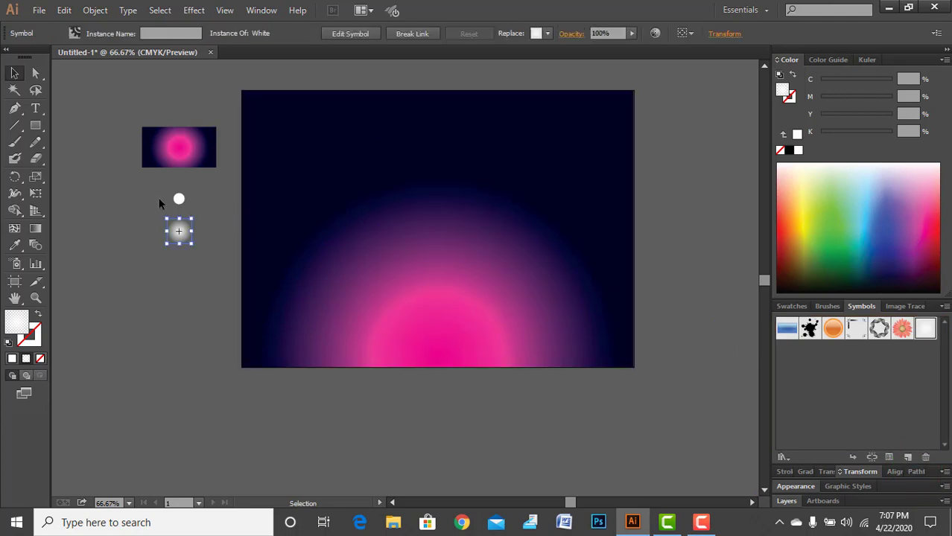
Turn the solid white dot into a new Movie Clip symbol named 22 and deselect it.
{"action": "left_click", "coordinate": [179, 198]}
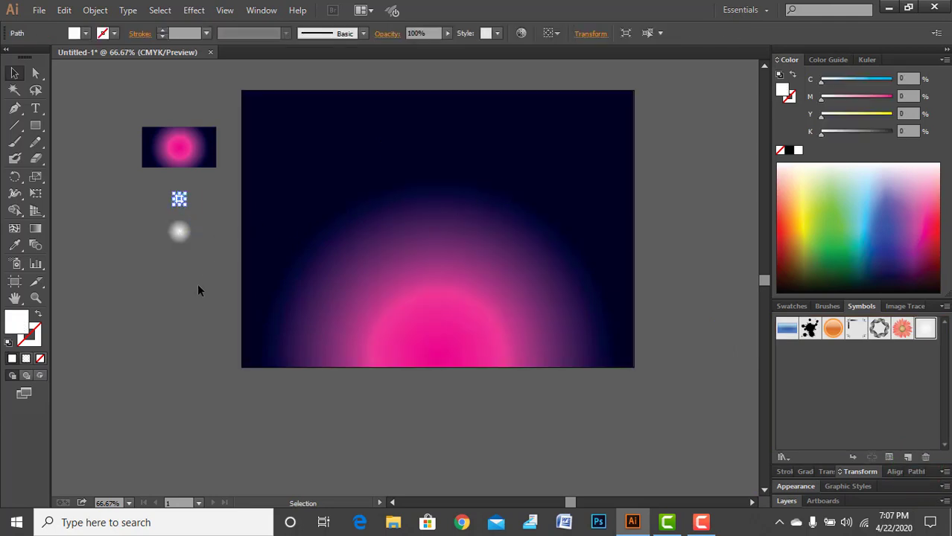
{"action": "left_click_drag", "start_coordinate": [179, 198], "coordinate": [876, 400]}
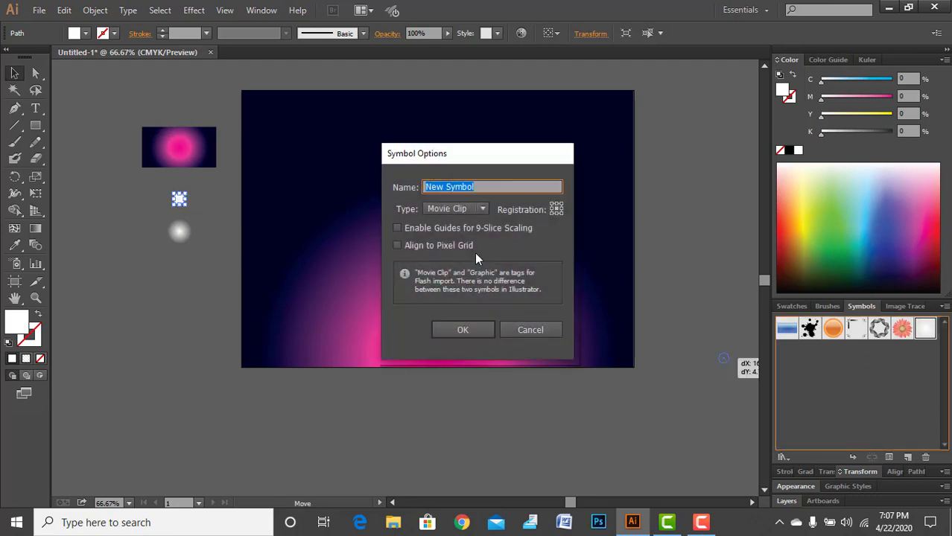
{"action": "type", "text": "22"}
{"action": "key", "text": "Return"}
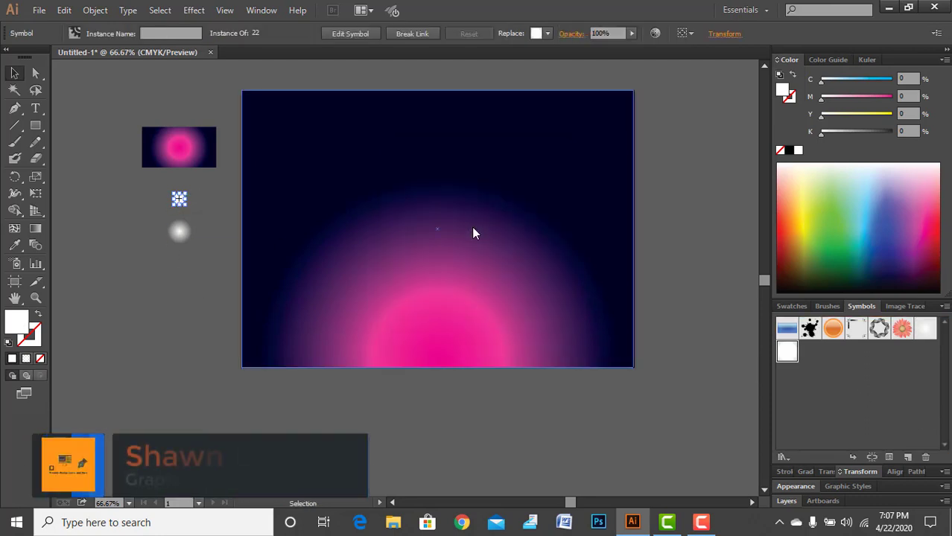
{"action": "left_click", "coordinate": [475, 397]}
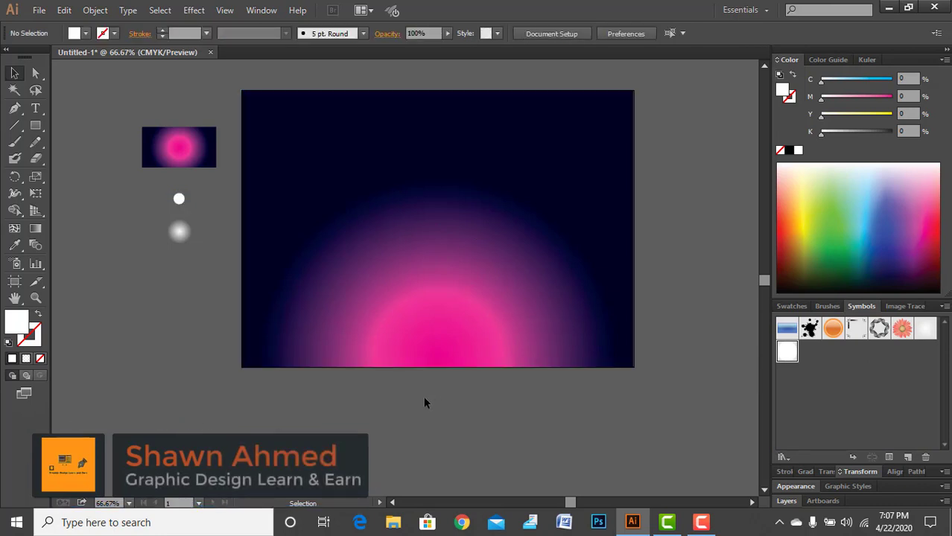
Scatter instances of the soft glow symbol across the whole gradient background with the Symbol Sprayer.
{"action": "scroll", "coordinate": [425, 402], "scroll_direction": "right", "scroll_amount": 1}
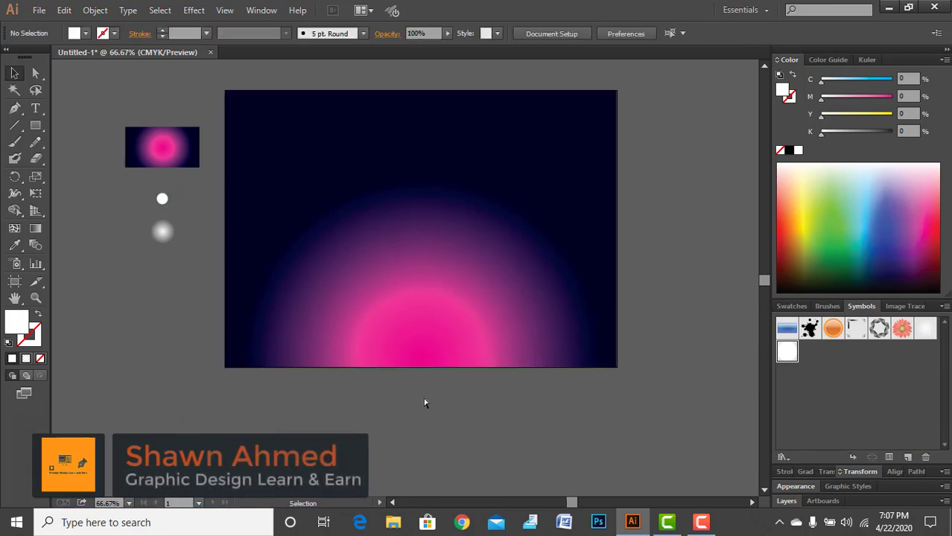
{"action": "left_click", "coordinate": [15, 263]}
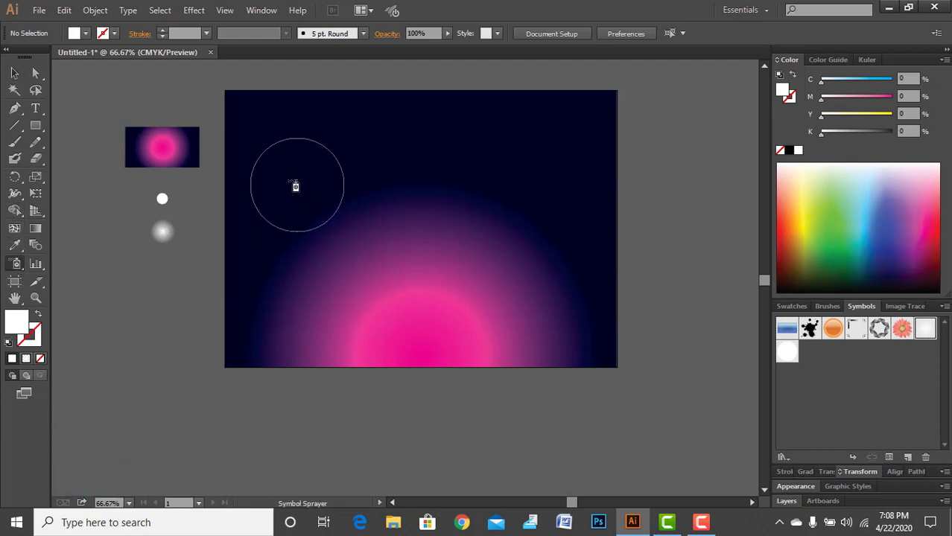
{"action": "mouse_move", "coordinate": [237, 104]}
{"action": "left_mouse_down"}
{"action": "mouse_move", "coordinate": [556, 114]}
{"action": "mouse_move", "coordinate": [567, 143]}
{"action": "mouse_move", "coordinate": [355, 119]}
{"action": "mouse_move", "coordinate": [256, 147]}
{"action": "mouse_move", "coordinate": [362, 207]}
{"action": "mouse_move", "coordinate": [542, 143]}
{"action": "mouse_move", "coordinate": [580, 212]}
{"action": "mouse_move", "coordinate": [321, 158]}
{"action": "mouse_move", "coordinate": [377, 237]}
{"action": "mouse_move", "coordinate": [473, 172]}
{"action": "mouse_move", "coordinate": [490, 231]}
{"action": "mouse_move", "coordinate": [383, 172]}
{"action": "mouse_move", "coordinate": [320, 187]}
{"action": "mouse_move", "coordinate": [359, 209]}
{"action": "mouse_move", "coordinate": [262, 216]}
{"action": "mouse_move", "coordinate": [248, 279]}
{"action": "mouse_move", "coordinate": [391, 292]}
{"action": "mouse_move", "coordinate": [326, 209]}
{"action": "mouse_move", "coordinate": [366, 252]}
{"action": "mouse_move", "coordinate": [336, 326]}
{"action": "mouse_move", "coordinate": [261, 330]}
{"action": "mouse_move", "coordinate": [275, 356]}
{"action": "mouse_move", "coordinate": [462, 323]}
{"action": "mouse_move", "coordinate": [383, 264]}
{"action": "mouse_move", "coordinate": [517, 311]}
{"action": "mouse_move", "coordinate": [336, 278]}
{"action": "mouse_move", "coordinate": [530, 298]}
{"action": "mouse_move", "coordinate": [593, 284]}
{"action": "mouse_move", "coordinate": [575, 340]}
{"action": "mouse_move", "coordinate": [565, 314]}
{"action": "mouse_move", "coordinate": [569, 220]}
{"action": "mouse_move", "coordinate": [535, 268]}
{"action": "mouse_move", "coordinate": [560, 246]}
{"action": "mouse_move", "coordinate": [559, 162]}
{"action": "mouse_move", "coordinate": [559, 180]}
{"action": "mouse_move", "coordinate": [503, 133]}
{"action": "mouse_move", "coordinate": [614, 173]}
{"action": "mouse_move", "coordinate": [596, 110]}
{"action": "mouse_move", "coordinate": [472, 206]}
{"action": "mouse_move", "coordinate": [505, 248]}
{"action": "mouse_move", "coordinate": [363, 271]}
{"action": "mouse_move", "coordinate": [391, 243]}
{"action": "mouse_move", "coordinate": [447, 123]}
{"action": "mouse_move", "coordinate": [213, 200]}
{"action": "mouse_move", "coordinate": [329, 306]}
{"action": "mouse_move", "coordinate": [265, 287]}
{"action": "mouse_move", "coordinate": [286, 290]}
{"action": "mouse_move", "coordinate": [329, 271]}
{"action": "mouse_move", "coordinate": [396, 285]}
{"action": "mouse_move", "coordinate": [457, 321]}
{"action": "mouse_move", "coordinate": [438, 345]}
{"action": "mouse_move", "coordinate": [439, 227]}
{"action": "mouse_move", "coordinate": [423, 155]}
{"action": "mouse_move", "coordinate": [494, 214]}
{"action": "mouse_move", "coordinate": [589, 209]}
{"action": "left_mouse_up"}
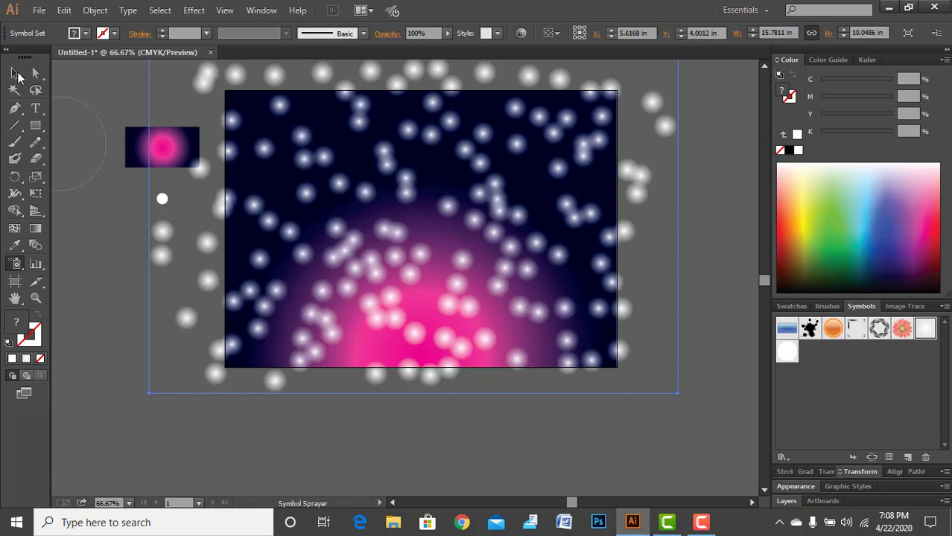
{"action": "left_click", "coordinate": [16, 75]}
Spray instances of the solid white dot symbol over the gradient background as a separate symbol set.
{"action": "left_click", "coordinate": [166, 211]}
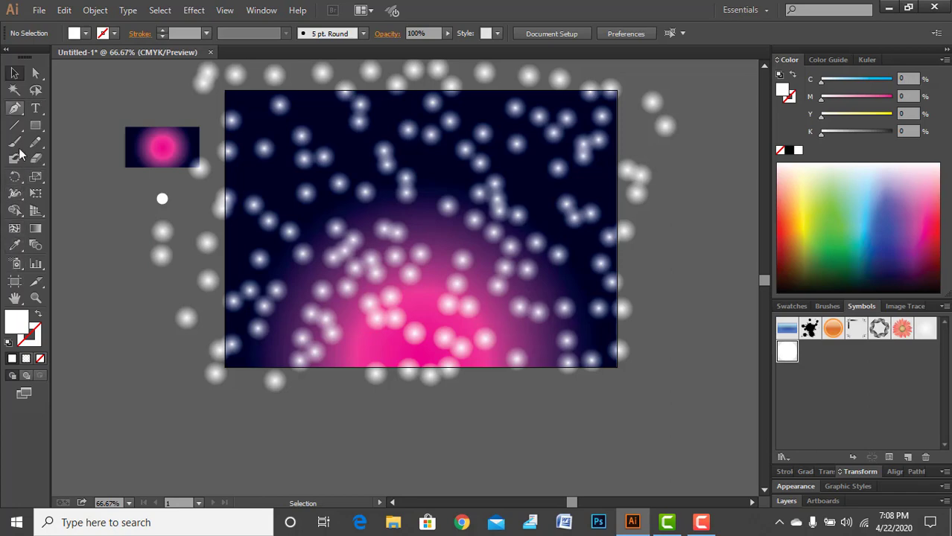
{"action": "left_click", "coordinate": [15, 265]}
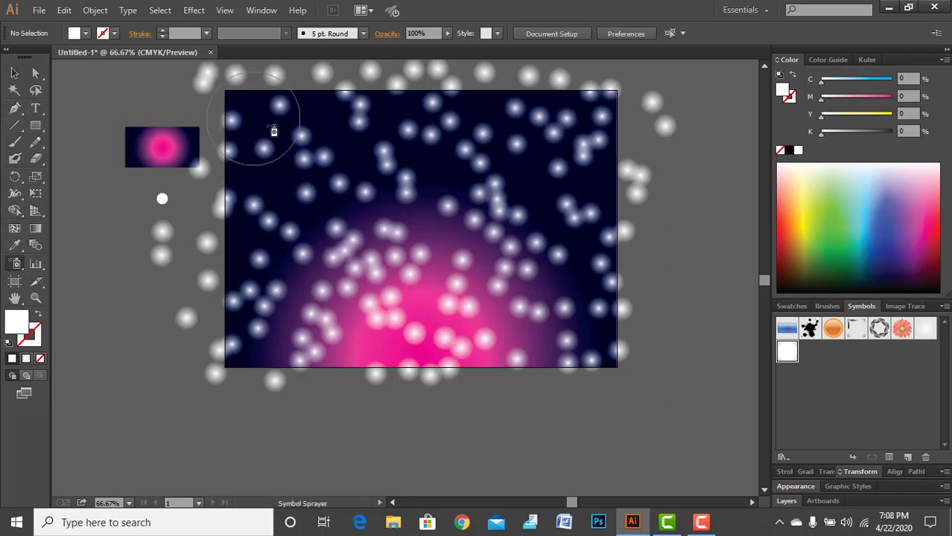
{"action": "mouse_move", "coordinate": [380, 214]}
{"action": "left_mouse_down"}
{"action": "mouse_move", "coordinate": [274, 201]}
{"action": "mouse_move", "coordinate": [406, 220]}
{"action": "mouse_move", "coordinate": [401, 302]}
{"action": "mouse_move", "coordinate": [439, 343]}
{"action": "mouse_move", "coordinate": [413, 305]}
{"action": "mouse_move", "coordinate": [450, 305]}
{"action": "mouse_move", "coordinate": [287, 307]}
{"action": "mouse_move", "coordinate": [375, 341]}
{"action": "mouse_move", "coordinate": [505, 325]}
{"action": "mouse_move", "coordinate": [578, 273]}
{"action": "mouse_move", "coordinate": [568, 287]}
{"action": "mouse_move", "coordinate": [569, 232]}
{"action": "mouse_move", "coordinate": [545, 217]}
{"action": "mouse_move", "coordinate": [541, 173]}
{"action": "mouse_move", "coordinate": [579, 176]}
{"action": "mouse_move", "coordinate": [557, 108]}
{"action": "mouse_move", "coordinate": [485, 99]}
{"action": "mouse_move", "coordinate": [538, 161]}
{"action": "mouse_move", "coordinate": [439, 204]}
{"action": "mouse_move", "coordinate": [465, 171]}
{"action": "mouse_move", "coordinate": [367, 184]}
{"action": "mouse_move", "coordinate": [441, 263]}
{"action": "mouse_move", "coordinate": [360, 283]}
{"action": "mouse_move", "coordinate": [407, 227]}
{"action": "mouse_move", "coordinate": [422, 243]}
{"action": "mouse_move", "coordinate": [329, 295]}
{"action": "mouse_move", "coordinate": [384, 340]}
{"action": "mouse_move", "coordinate": [512, 294]}
{"action": "mouse_move", "coordinate": [464, 230]}
{"action": "mouse_move", "coordinate": [526, 202]}
{"action": "mouse_move", "coordinate": [602, 227]}
{"action": "mouse_move", "coordinate": [570, 305]}
{"action": "mouse_move", "coordinate": [583, 342]}
{"action": "mouse_move", "coordinate": [512, 354]}
{"action": "mouse_move", "coordinate": [563, 287]}
{"action": "mouse_move", "coordinate": [578, 186]}
{"action": "mouse_move", "coordinate": [413, 138]}
{"action": "mouse_move", "coordinate": [283, 174]}
{"action": "mouse_move", "coordinate": [320, 174]}
{"action": "mouse_move", "coordinate": [309, 210]}
{"action": "mouse_move", "coordinate": [467, 171]}
{"action": "mouse_move", "coordinate": [419, 167]}
{"action": "mouse_move", "coordinate": [466, 202]}
{"action": "mouse_move", "coordinate": [280, 293]}
{"action": "mouse_move", "coordinate": [428, 318]}
{"action": "mouse_move", "coordinate": [546, 225]}
{"action": "mouse_move", "coordinate": [574, 218]}
{"action": "left_mouse_up"}
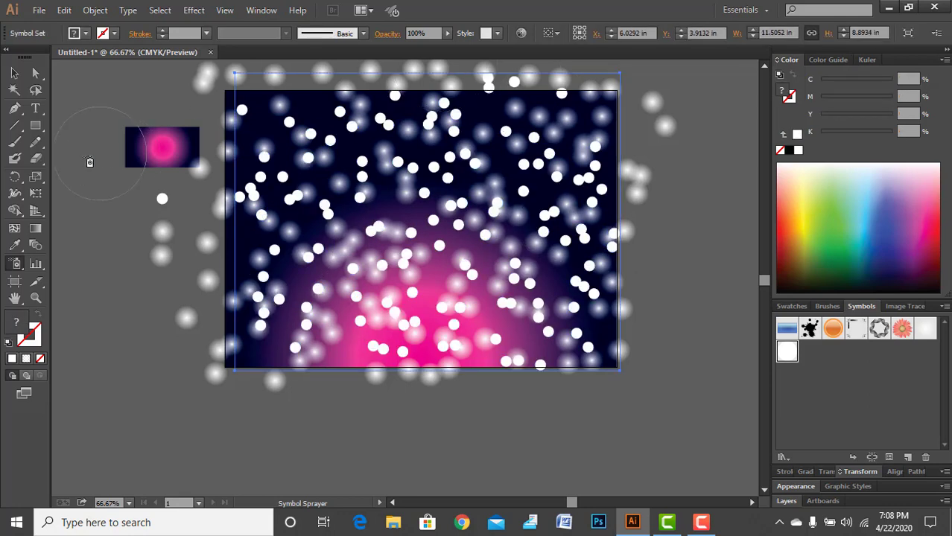
Set the blending mode of both the soft glow and white dot symbol sets to Overlay and deselect them.
{"action": "left_click", "coordinate": [15, 74]}
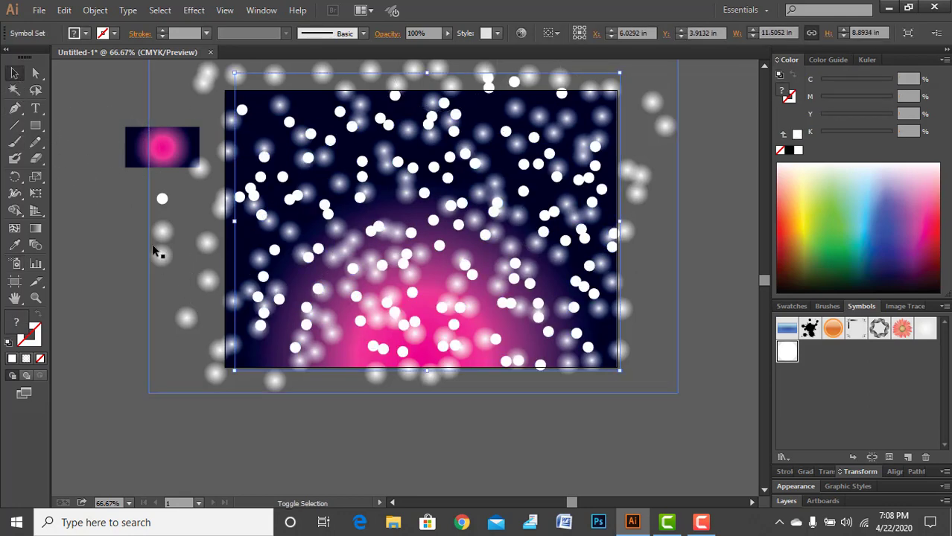
{"action": "left_click", "coordinate": [162, 262], "text": "shift"}
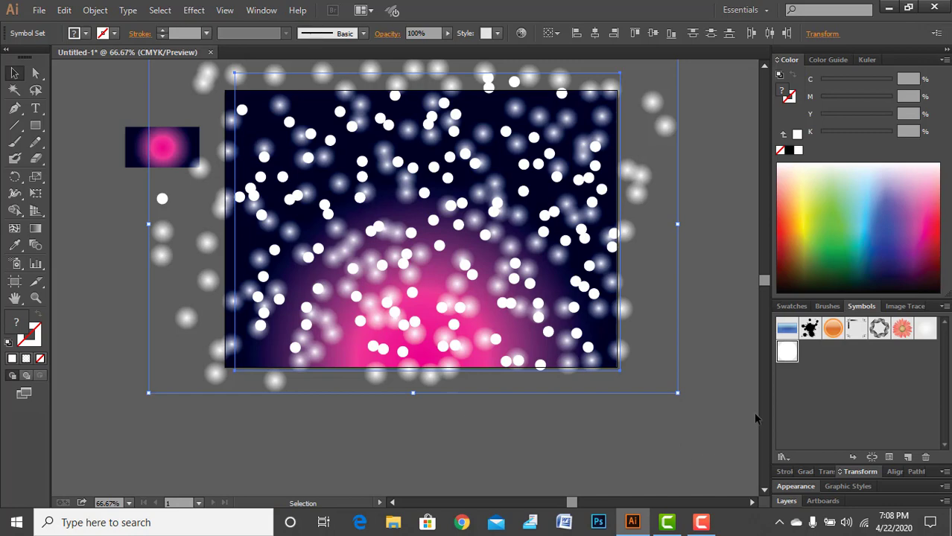
{"action": "left_click", "coordinate": [826, 473]}
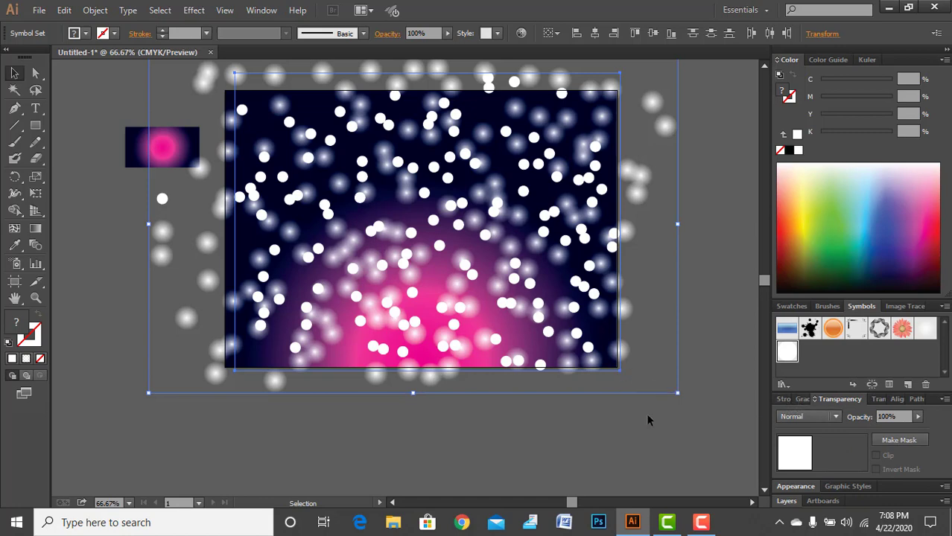
{"action": "left_click", "coordinate": [832, 418]}
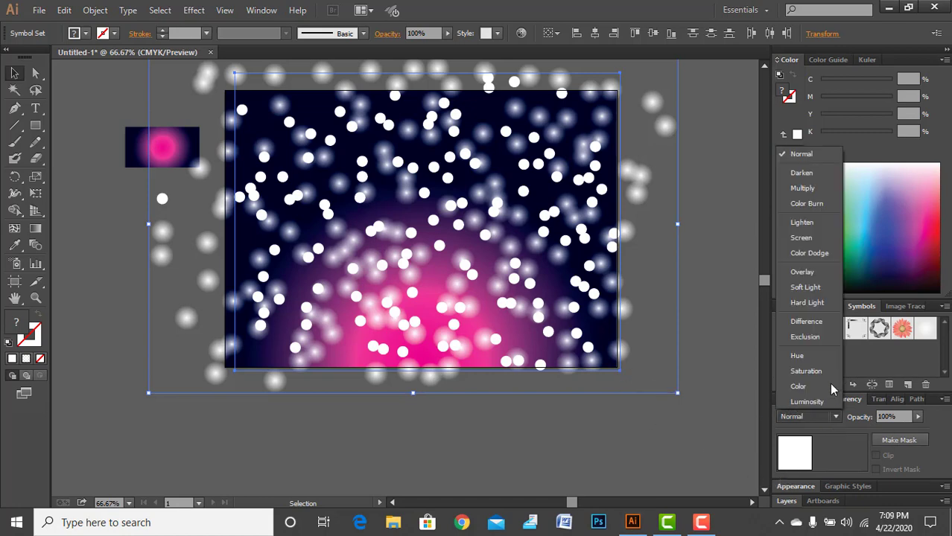
{"action": "left_click", "coordinate": [816, 274]}
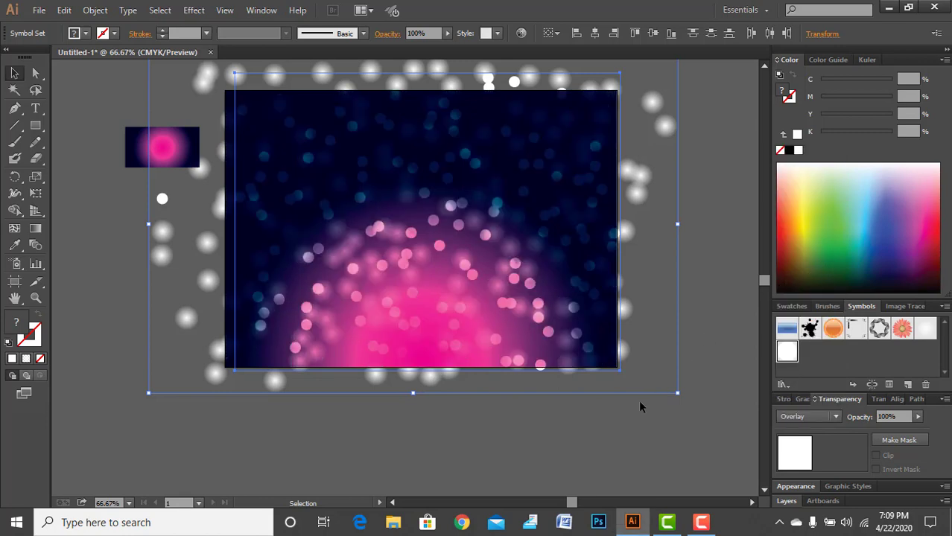
{"action": "left_click", "coordinate": [604, 439]}
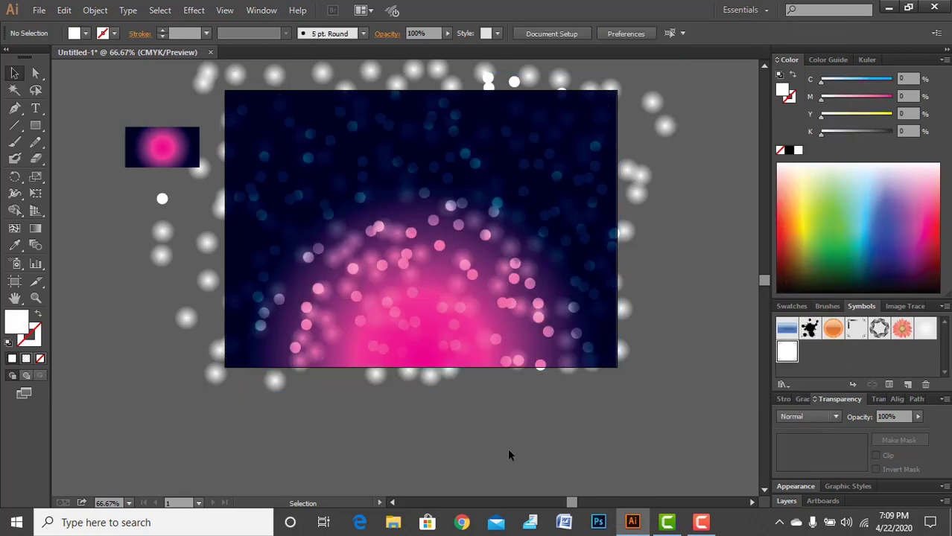
Move the small gradient rectangle, the single white dot and the single soft glow further away from the artboard's left side.
{"action": "scroll", "coordinate": [493, 436], "scroll_direction": "down", "scroll_amount": 1}
{"action": "scroll", "coordinate": [394, 442], "scroll_direction": "left", "scroll_amount": 2}
{"action": "scroll", "coordinate": [395, 435], "scroll_direction": "down", "scroll_amount": 3}
{"action": "scroll", "coordinate": [427, 342], "scroll_direction": "up", "scroll_amount": 1}
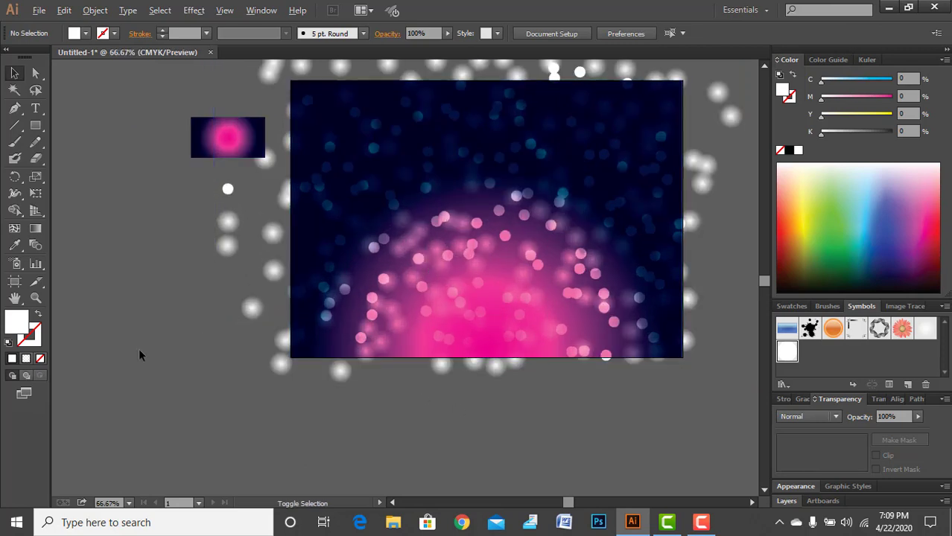
{"action": "scroll", "coordinate": [139, 348], "scroll_direction": "down", "scroll_amount": 1}
{"action": "left_click_drag", "start_coordinate": [206, 185], "coordinate": [142, 166]}
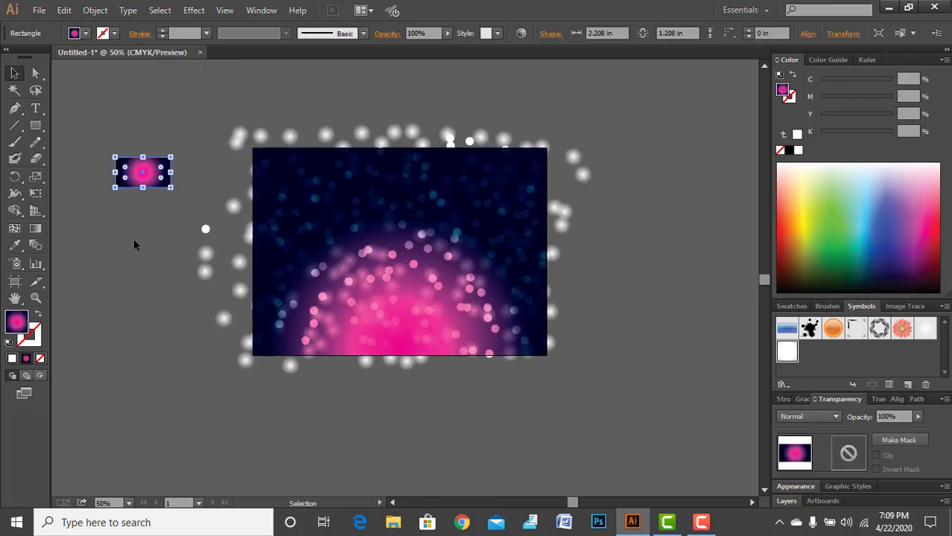
{"action": "left_click", "coordinate": [138, 238]}
{"action": "left_click_drag", "start_coordinate": [125, 221], "coordinate": [128, 219]}
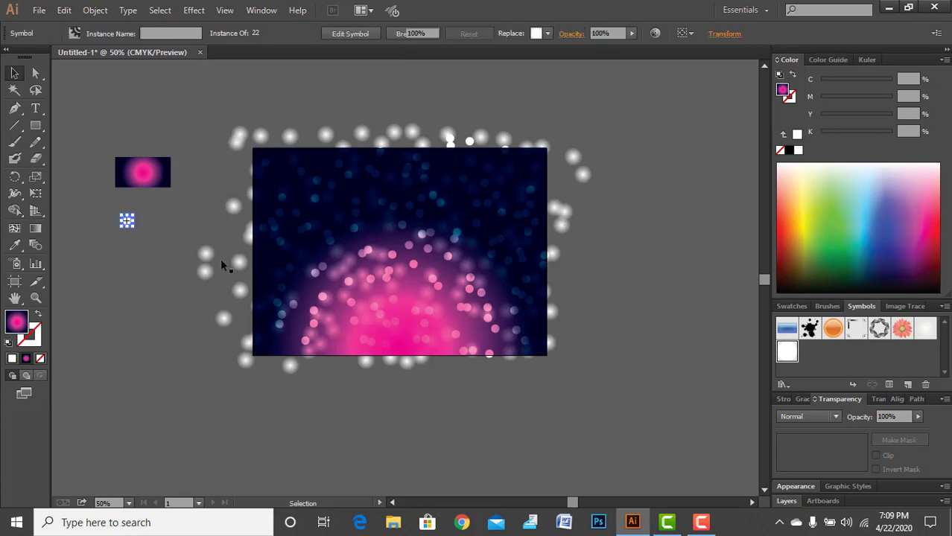
{"action": "left_click_drag", "start_coordinate": [110, 252], "coordinate": [108, 250]}
{"action": "left_click", "coordinate": [148, 340]}
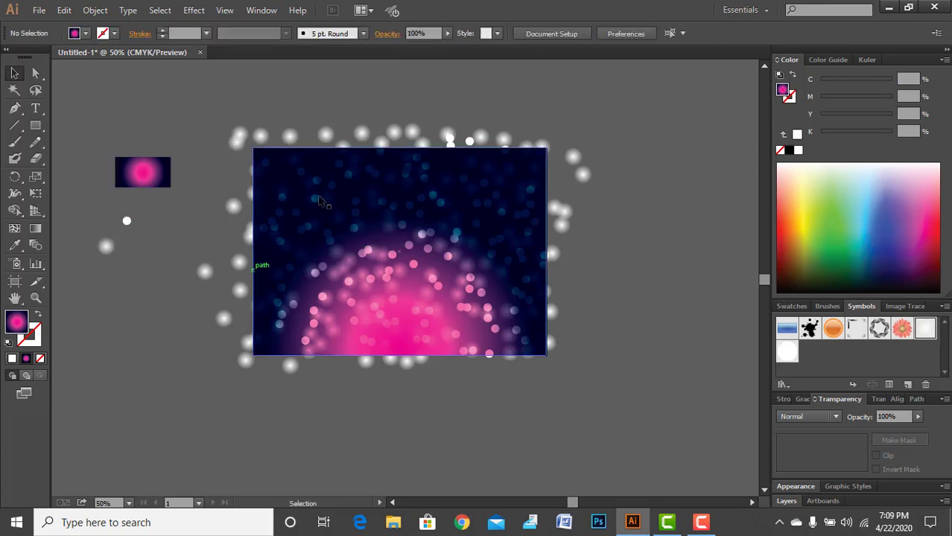
{"action": "scroll", "coordinate": [306, 164], "scroll_direction": "up", "scroll_amount": 1}
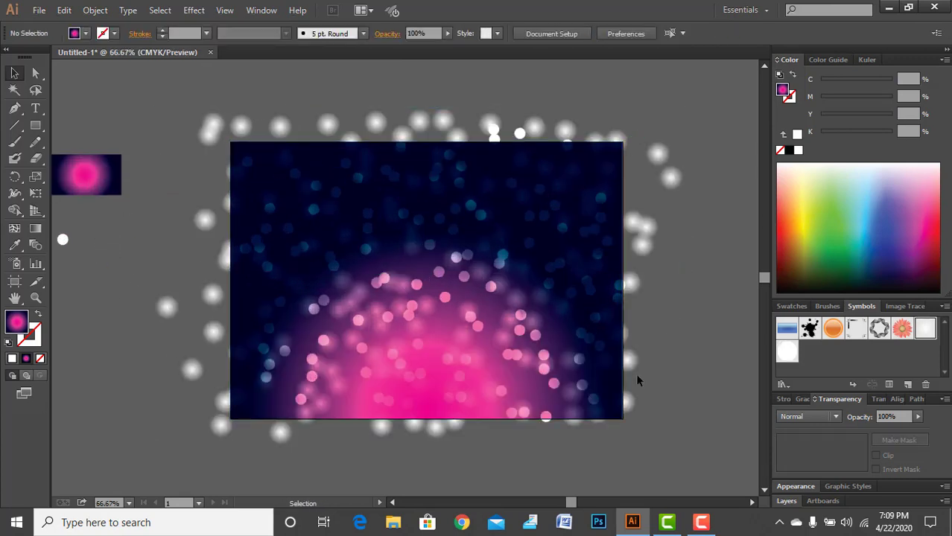
{"action": "key", "text": "ctrl+0"}
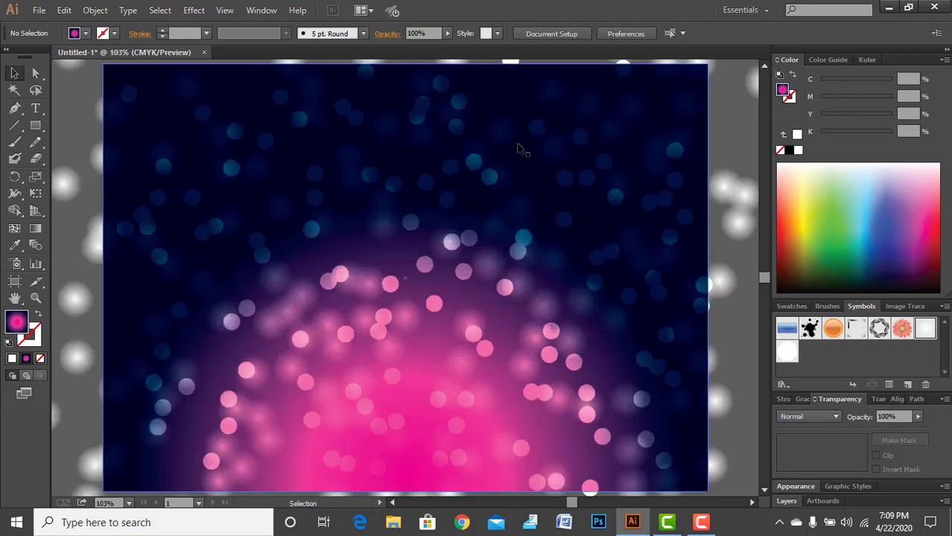
{"action": "scroll", "coordinate": [366, 251], "scroll_direction": "down", "scroll_amount": 2}
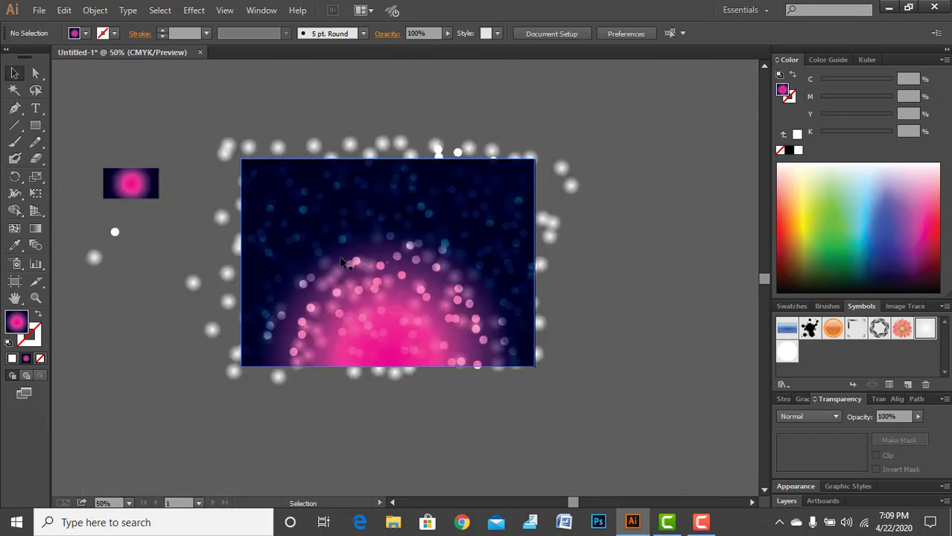
{"action": "left_click", "coordinate": [285, 176]}
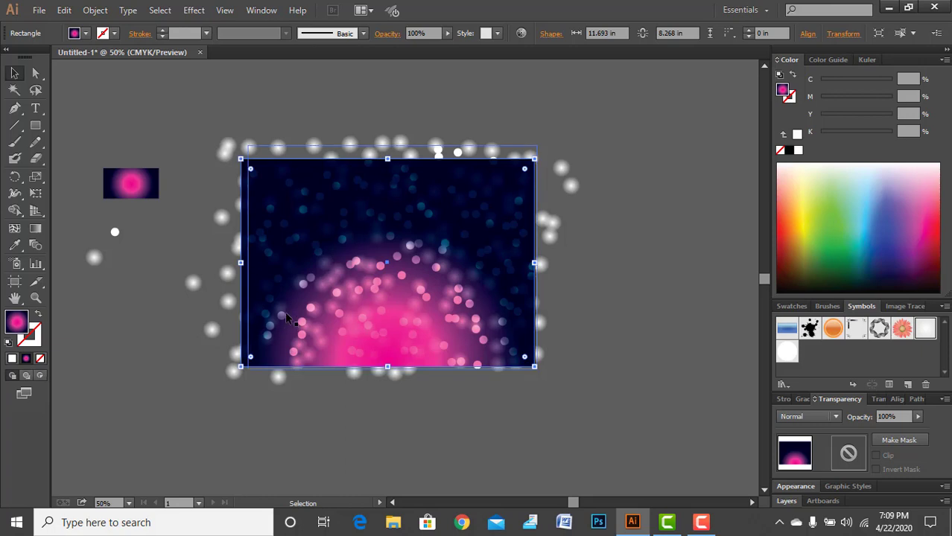
{"action": "key", "text": "a"}
{"action": "key", "text": "v"}
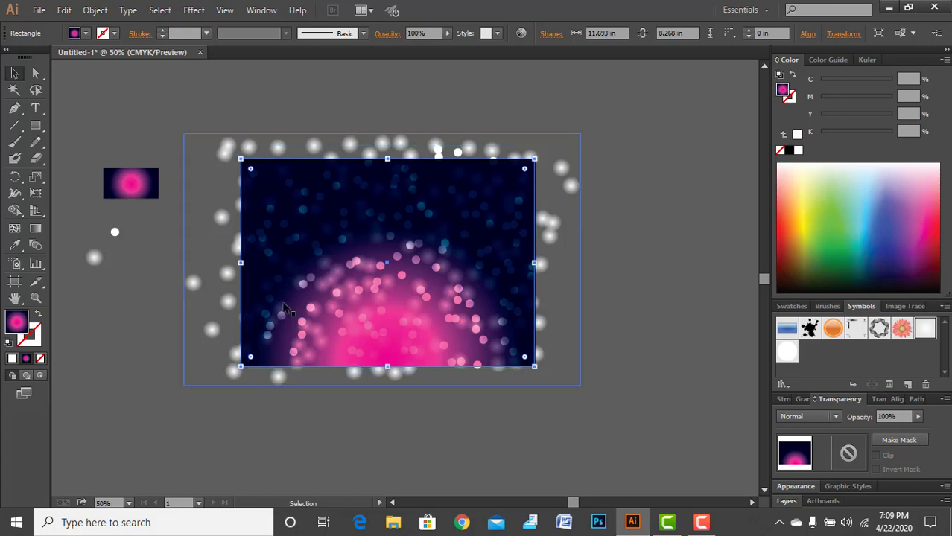
{"action": "key", "text": "a"}
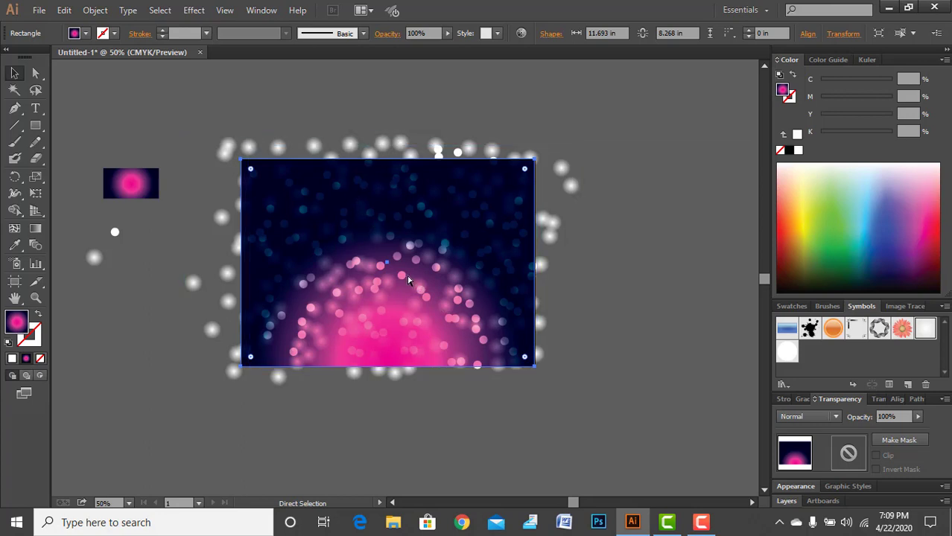
{"action": "key", "text": "ctrl+shift+a"}
{"action": "key", "text": "v"}
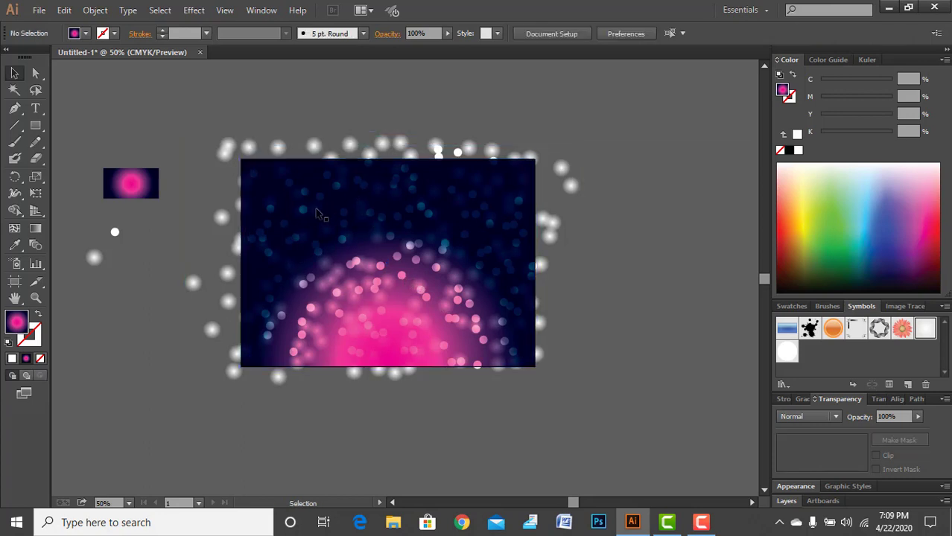
{"action": "left_click", "coordinate": [378, 219]}
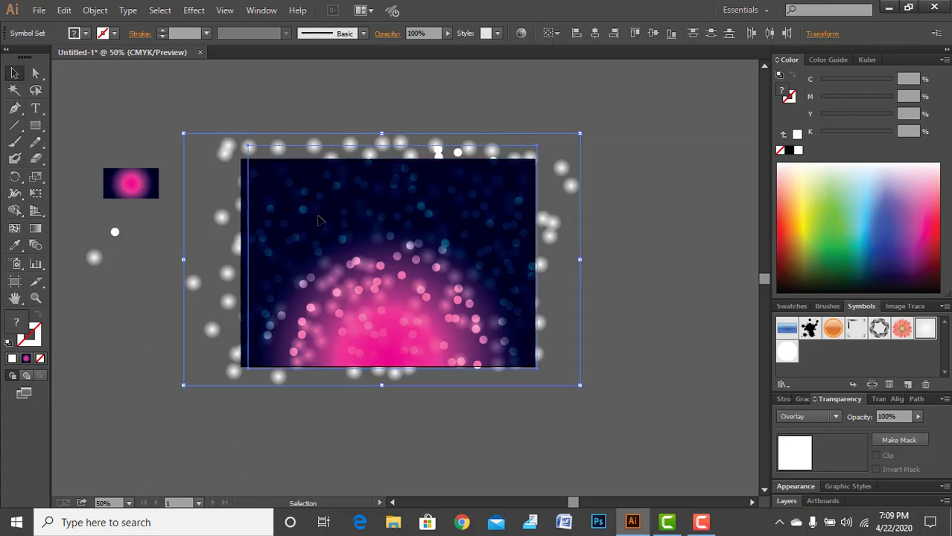
{"action": "left_click", "coordinate": [591, 121]}
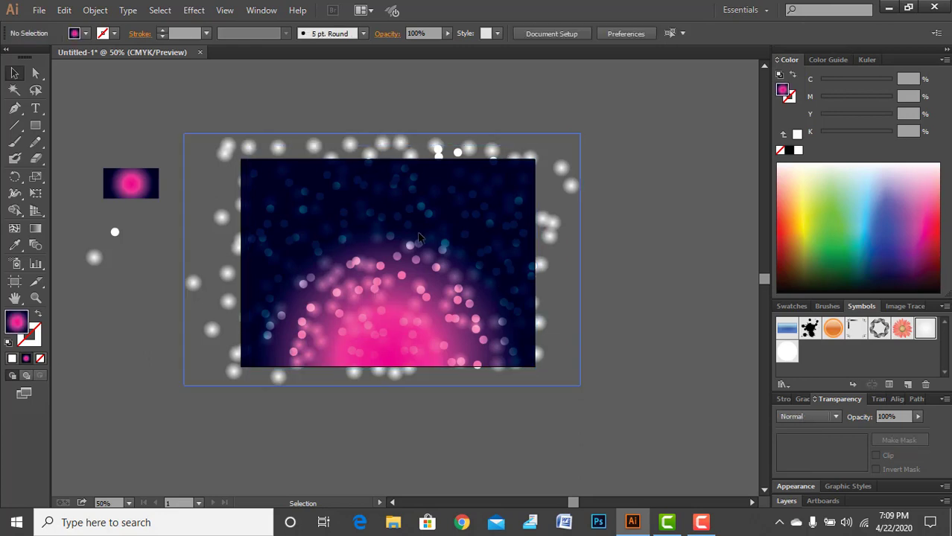
Duplicate the gradient background rectangle in place and bring the copy to the front, above both symbol sets.
{"action": "key", "text": "a"}
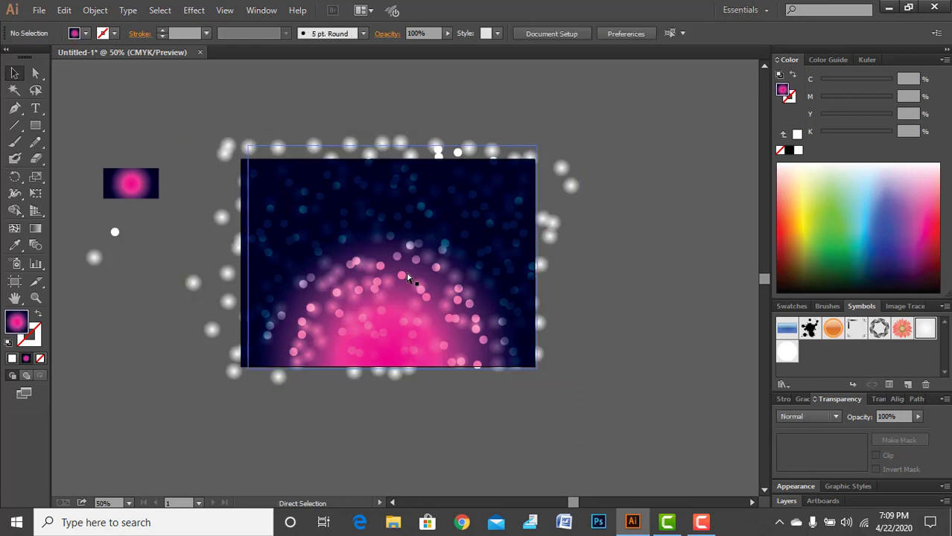
{"action": "left_click", "coordinate": [407, 276]}
{"action": "left_click", "coordinate": [596, 305]}
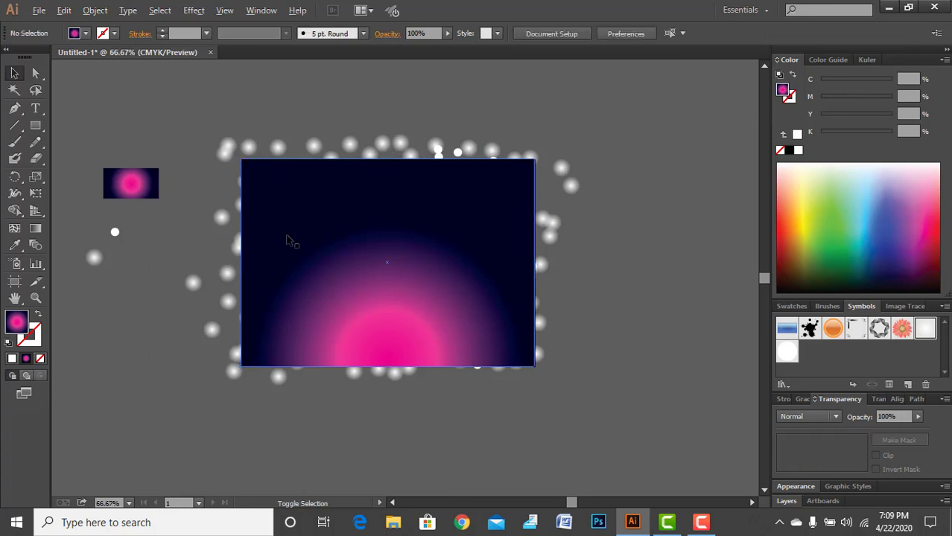
Make a clipping mask from the front rectangle and the symbol sets to trim everything outside the artboard.
{"action": "scroll", "coordinate": [289, 236], "scroll_direction": "up", "scroll_amount": 1}
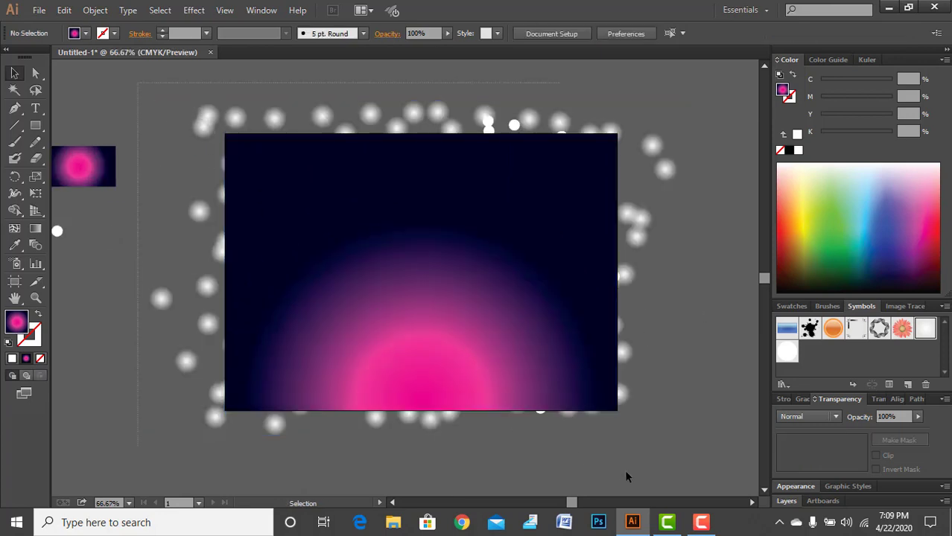
{"action": "left_click_drag", "start_coordinate": [690, 473], "coordinate": [358, 233]}
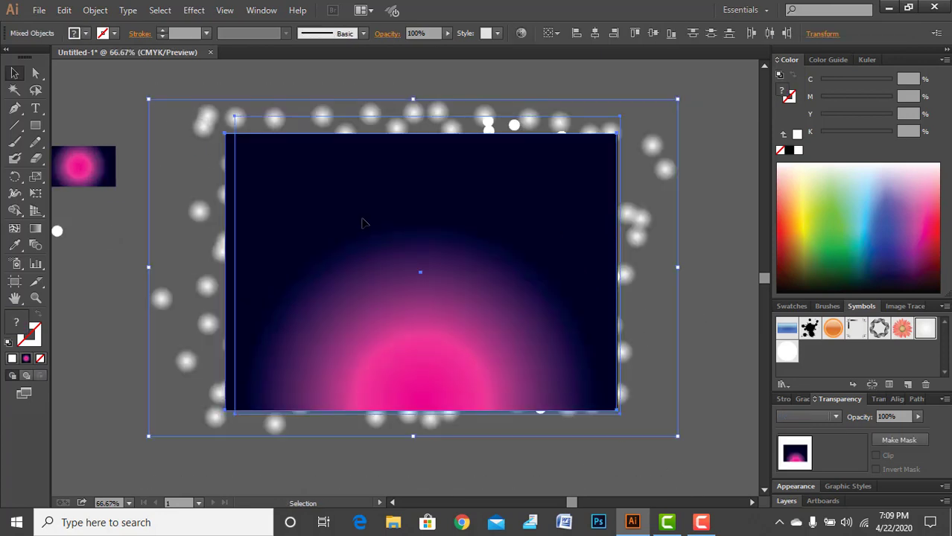
{"action": "right_click", "coordinate": [363, 223]}
{"action": "left_click", "coordinate": [382, 296]}
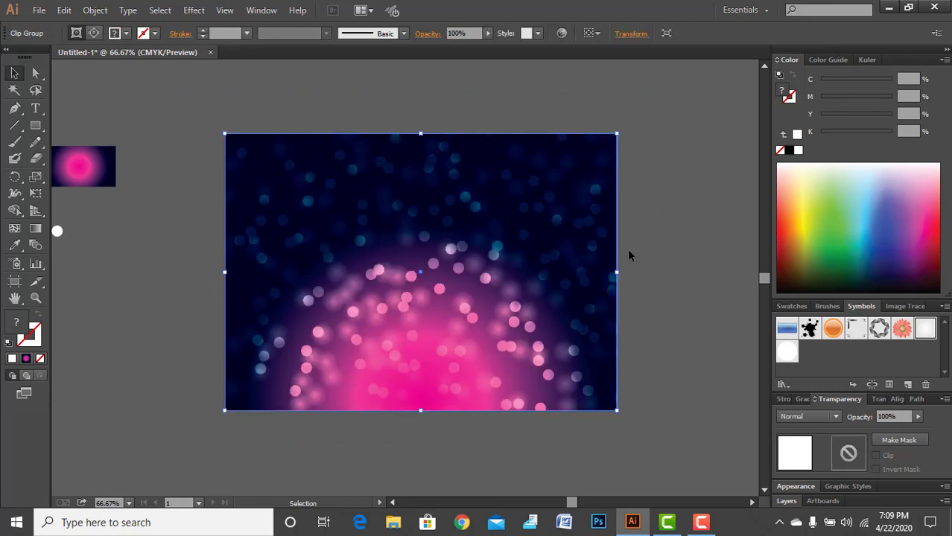
{"action": "left_click", "coordinate": [645, 236]}
{"action": "key", "text": "ctrl+0"}
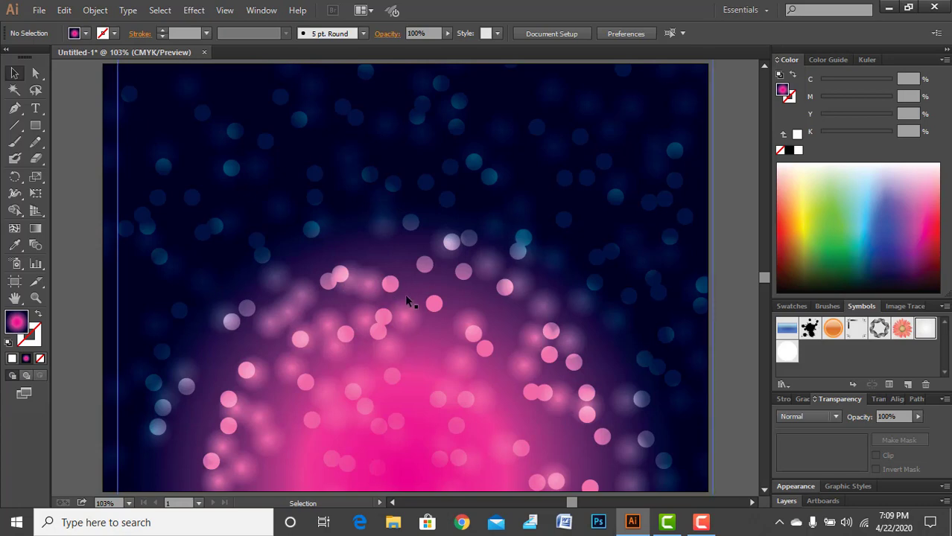
{"action": "scroll", "coordinate": [395, 361], "scroll_direction": "down", "scroll_amount": 1}
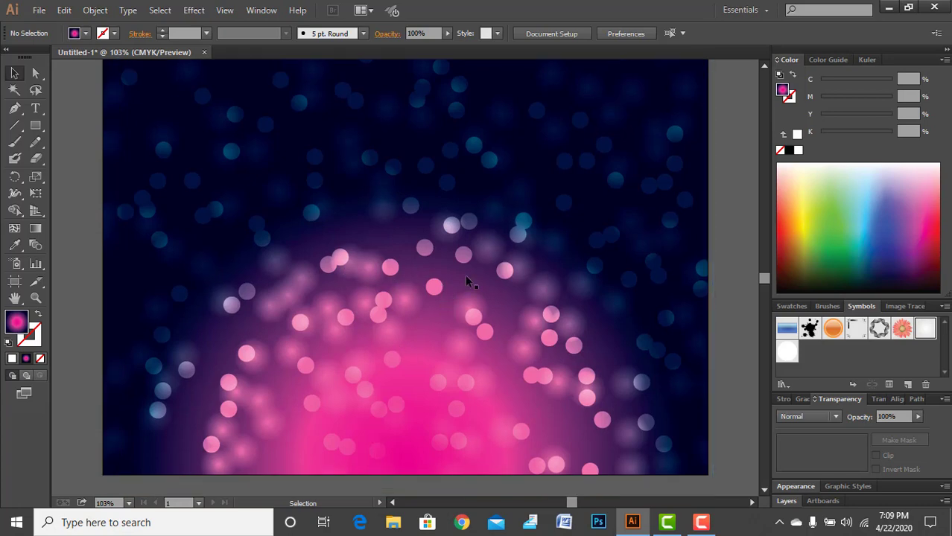
Place a copy of the single soft glow symbol right of centre on the pink area and enlarge it to several times its size.
{"action": "key", "text": "ctrl+minus"}
{"action": "scroll", "coordinate": [202, 222], "scroll_direction": "left", "scroll_amount": 5}
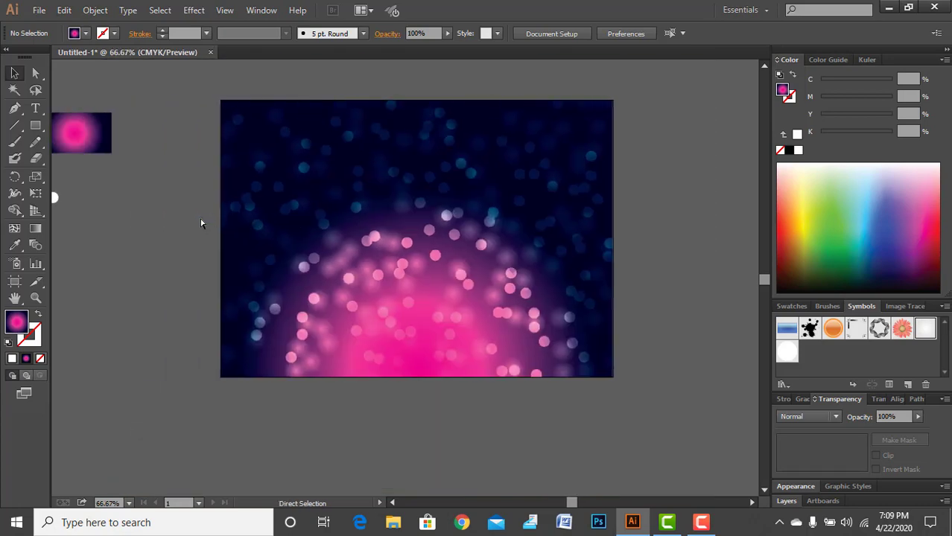
{"action": "left_click_drag", "start_coordinate": [74, 237], "coordinate": [538, 269]}
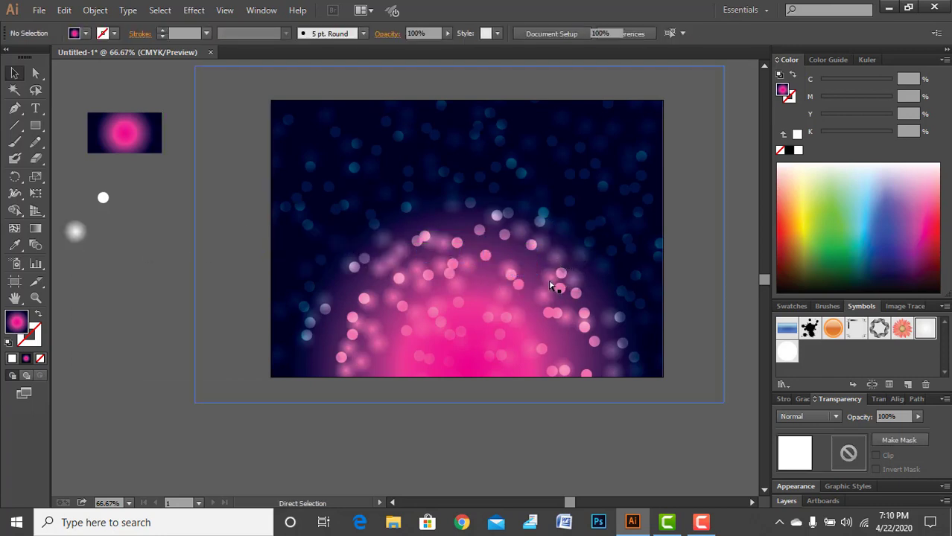
{"action": "key", "text": "ctrl+plus"}
{"action": "key", "text": "ctrl+plus"}
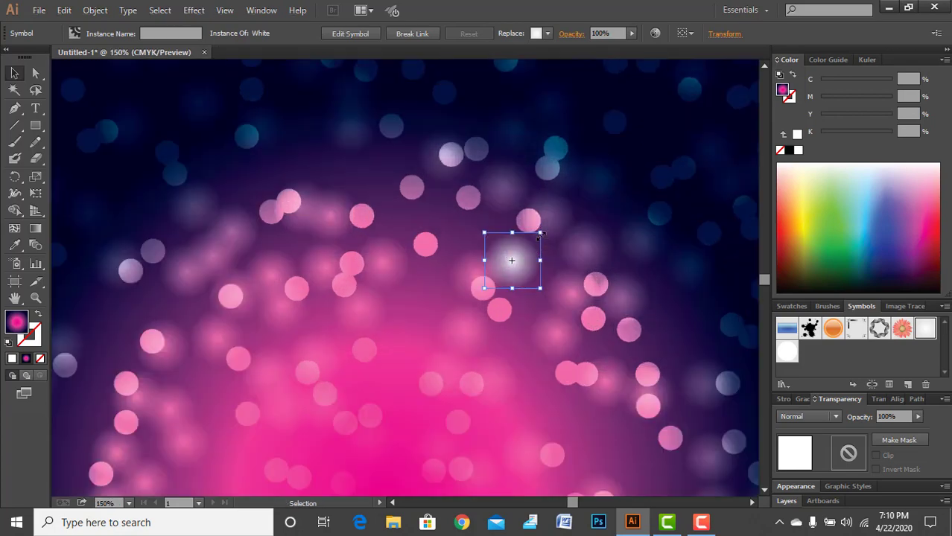
{"action": "left_click_drag", "start_coordinate": [540, 234], "coordinate": [621, 151]}
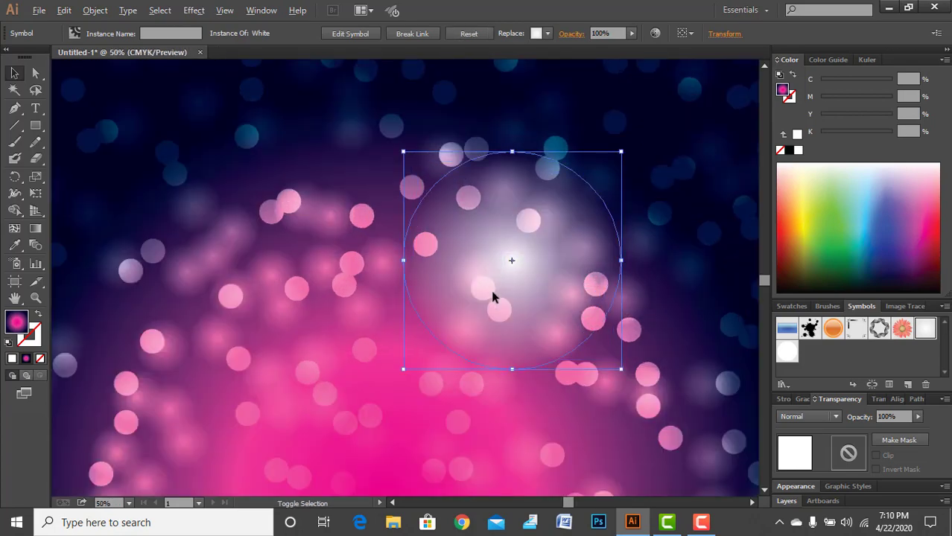
{"action": "key", "text": "ctrl+minus"}
{"action": "key", "text": "ctrl+minus"}
{"action": "key", "text": "ctrl+minus"}
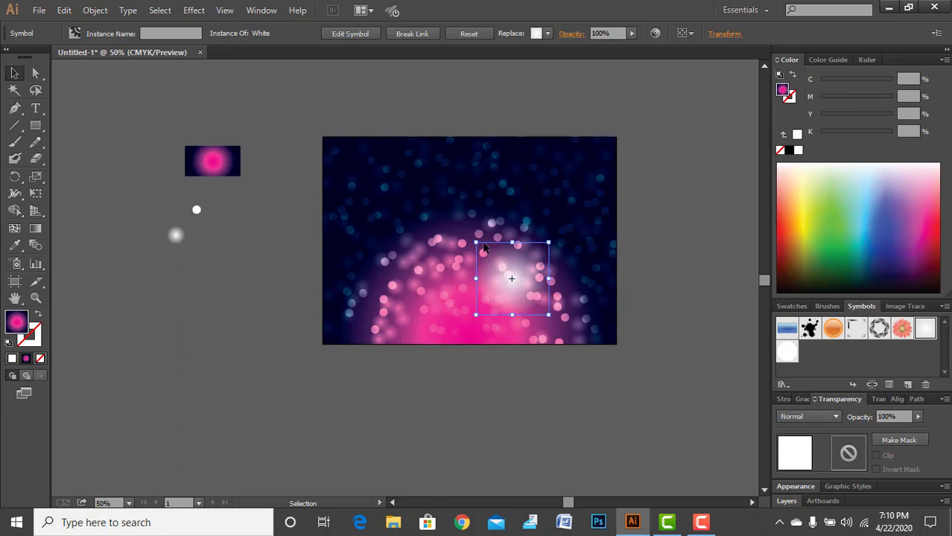
{"action": "left_click_drag", "start_coordinate": [476, 242], "coordinate": [464, 227]}
{"action": "key", "text": "ctrl+plus"}
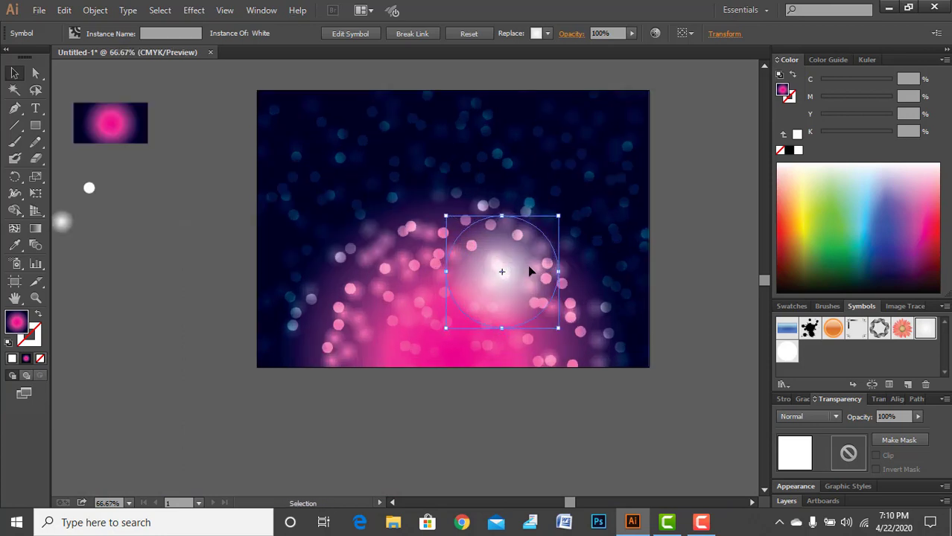
Place a copy of the large soft glow above and right of the original, slightly smaller and a little wider than tall.
{"action": "left_click_drag", "start_coordinate": [543, 254], "coordinate": [604, 194]}
{"action": "left_click_drag", "start_coordinate": [517, 149], "coordinate": [527, 161]}
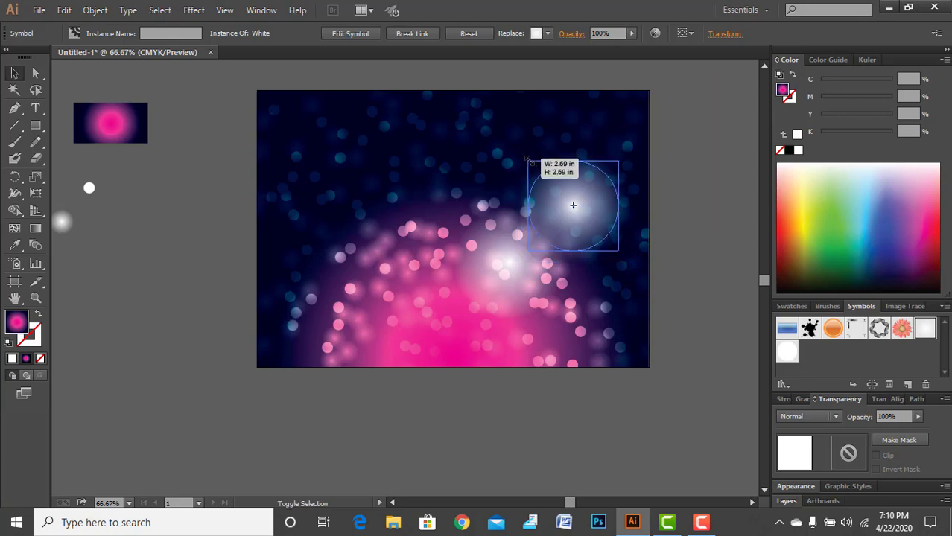
{"action": "left_click_drag", "start_coordinate": [574, 200], "coordinate": [572, 215]}
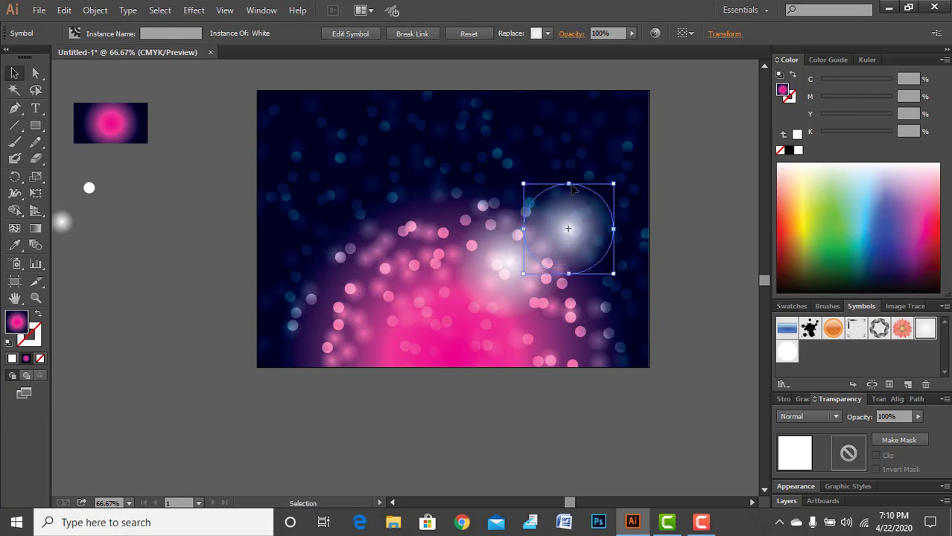
{"action": "left_click_drag", "start_coordinate": [569, 179], "coordinate": [568, 174]}
Copy the upper-right glow to the upper left of the original large glow and enlarge it into a wide ellipse over the pink area's top edge.
{"action": "left_click_drag", "start_coordinate": [613, 229], "coordinate": [441, 220]}
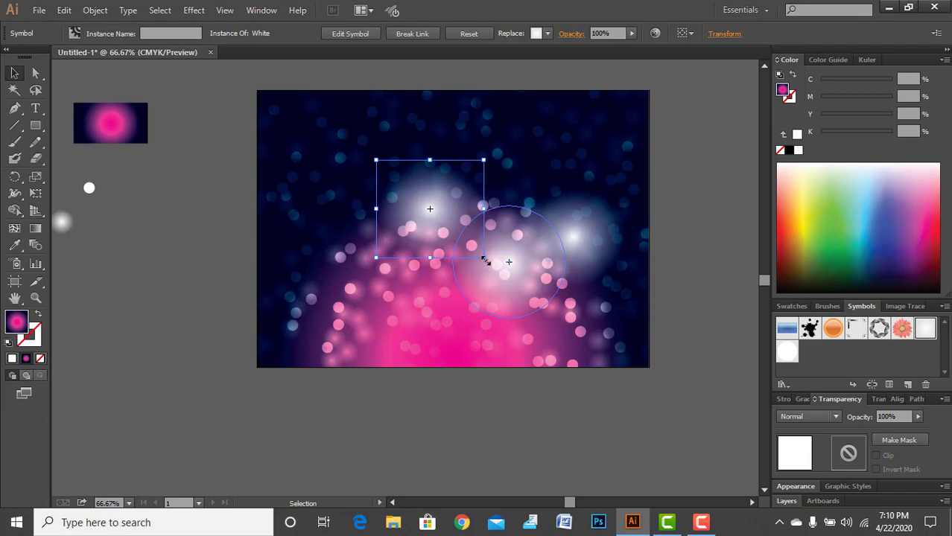
{"action": "left_click_drag", "start_coordinate": [485, 259], "coordinate": [497, 264]}
{"action": "left_click_drag", "start_coordinate": [461, 223], "coordinate": [470, 225]}
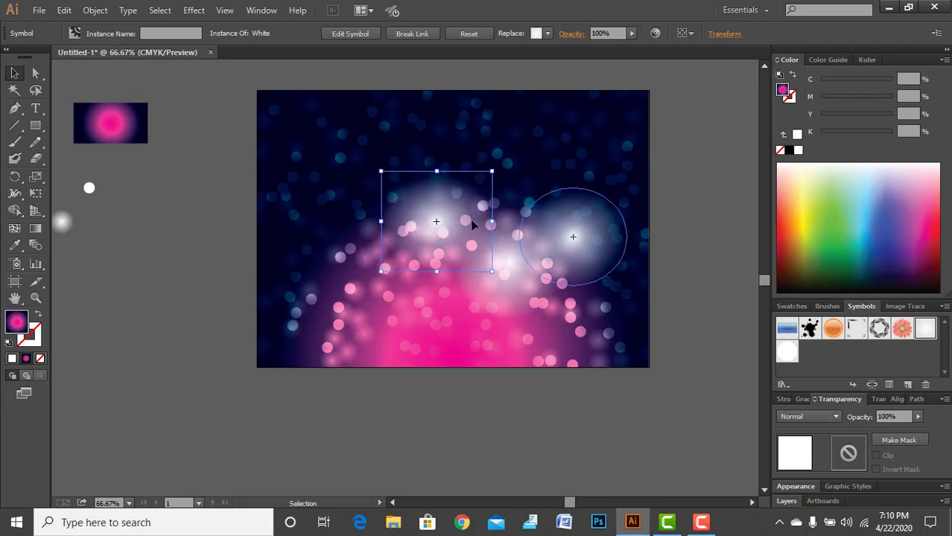
{"action": "left_click_drag", "start_coordinate": [421, 198], "coordinate": [430, 200]}
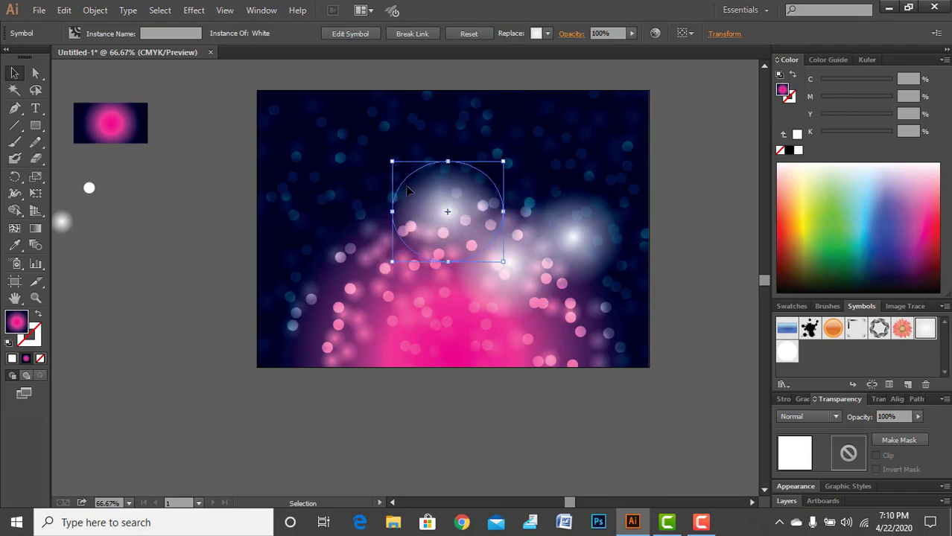
{"action": "left_click_drag", "start_coordinate": [392, 161], "coordinate": [322, 138]}
{"action": "left_click_drag", "start_coordinate": [434, 193], "coordinate": [456, 205]}
Select all three large soft glows together and reduce their opacity to 60%.
{"action": "left_click", "coordinate": [500, 287], "text": "shift"}
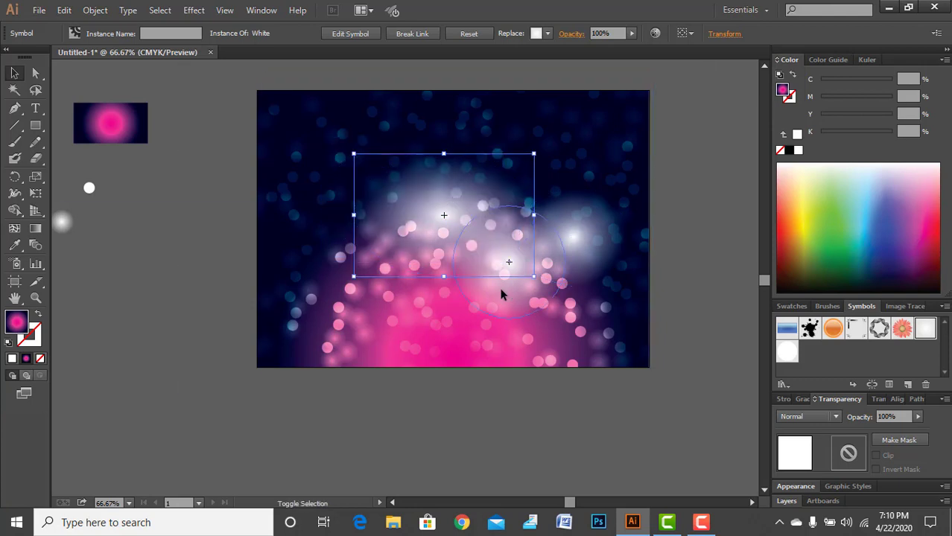
{"action": "left_click", "coordinate": [572, 236], "text": "shift"}
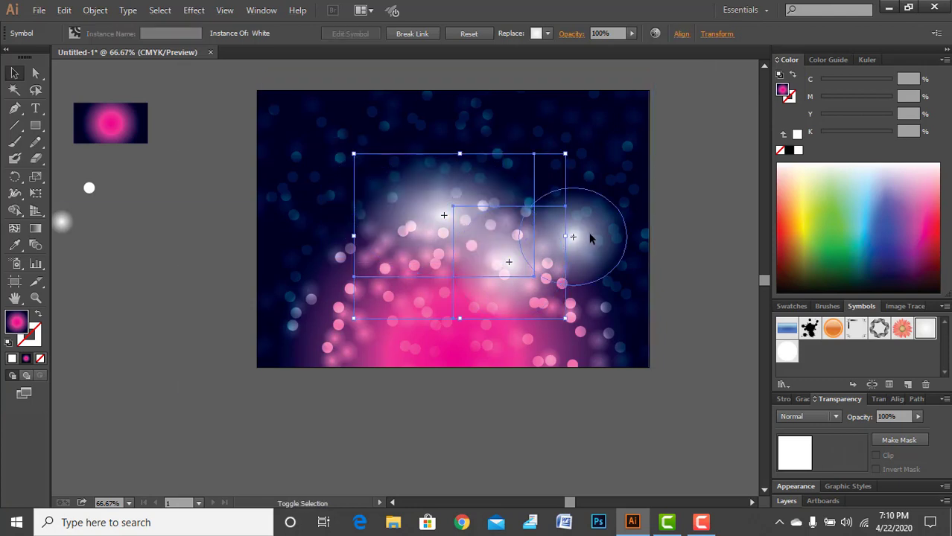
{"action": "left_click", "coordinate": [617, 33]}
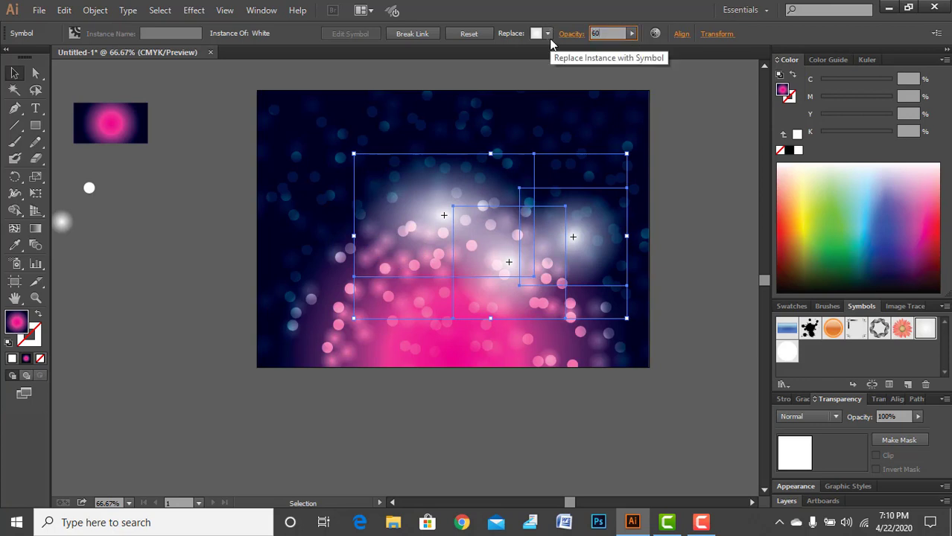
{"action": "key", "text": "Return"}
{"action": "left_click", "coordinate": [184, 261]}
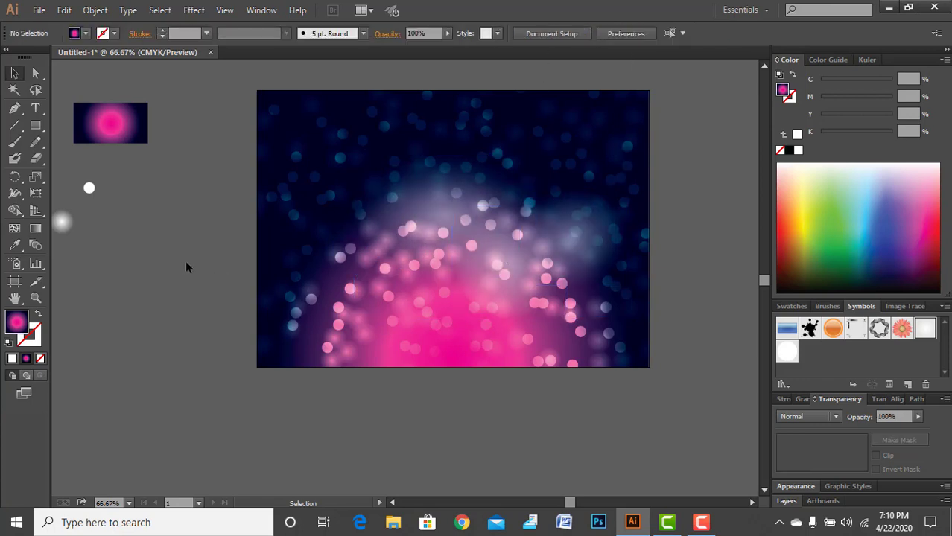
{"action": "scroll", "coordinate": [189, 260], "scroll_direction": "down", "scroll_amount": 3}
{"action": "scroll", "coordinate": [191, 267], "scroll_direction": "up", "scroll_amount": 3}
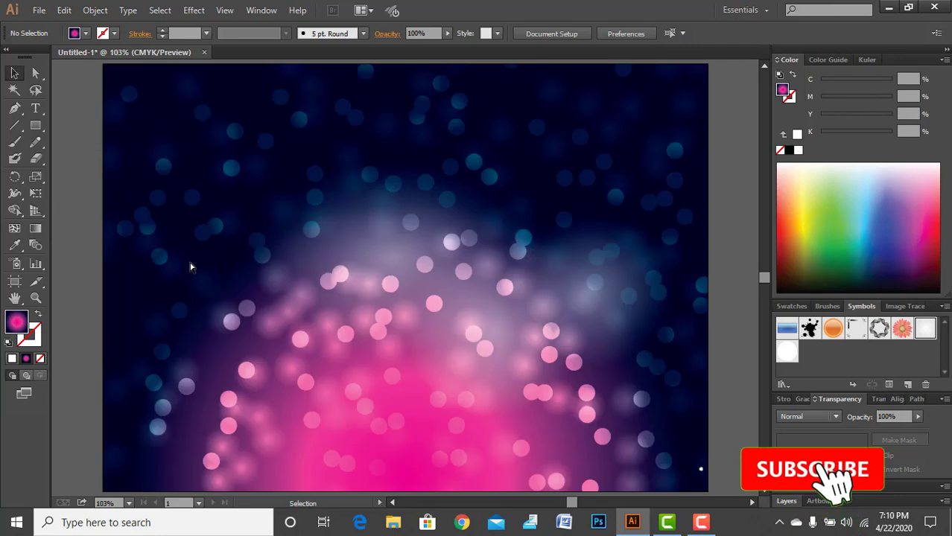